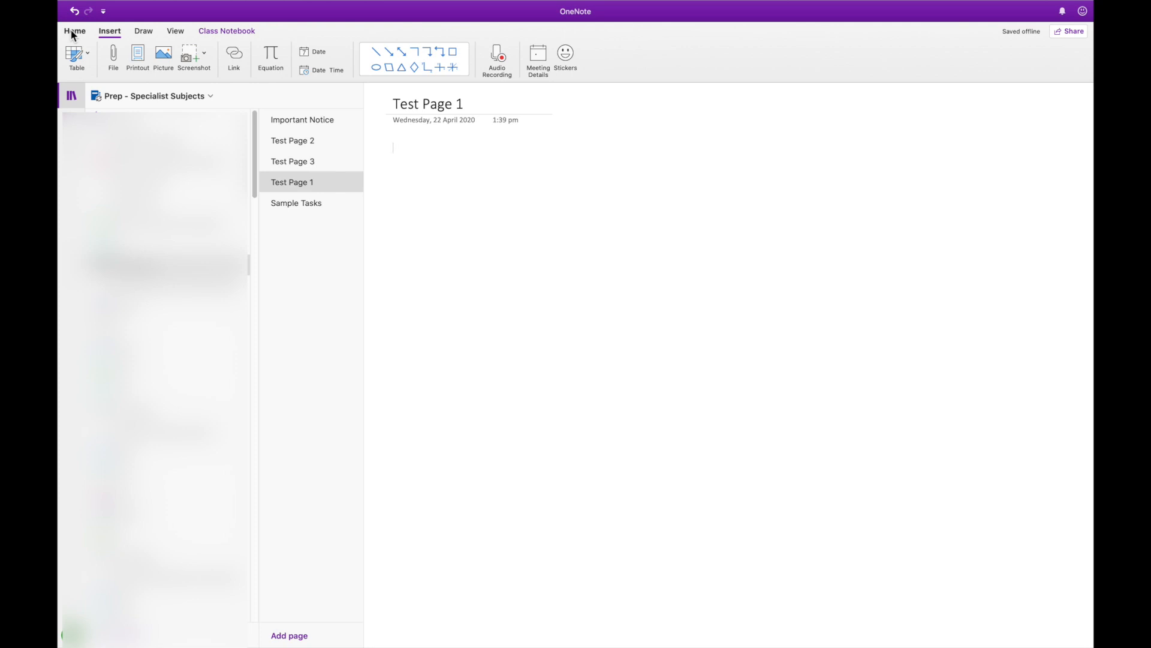
{"action": "left_click", "coordinate": [72, 31]}
{"action": "left_click", "coordinate": [108, 31]}
{"action": "left_click", "coordinate": [145, 33]}
{"action": "left_click", "coordinate": [176, 32]}
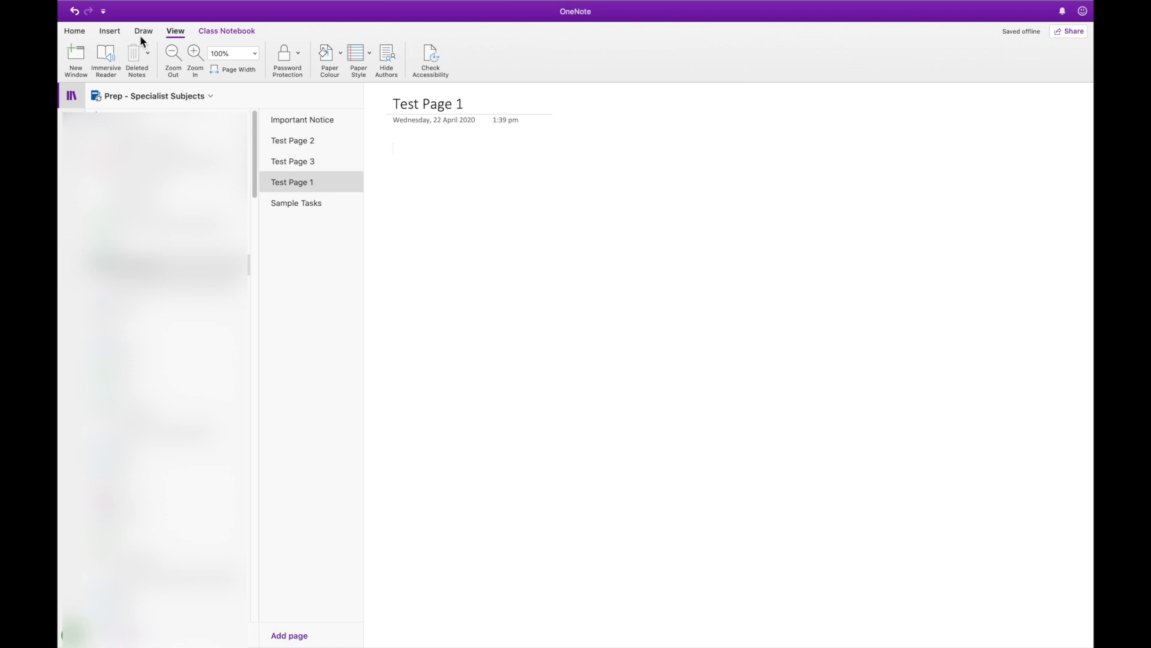
Add a note reading "I see five dogs and a cat." to Test Page 1 and move its container slightly up and to the right
{"action": "left_click", "coordinate": [75, 33]}
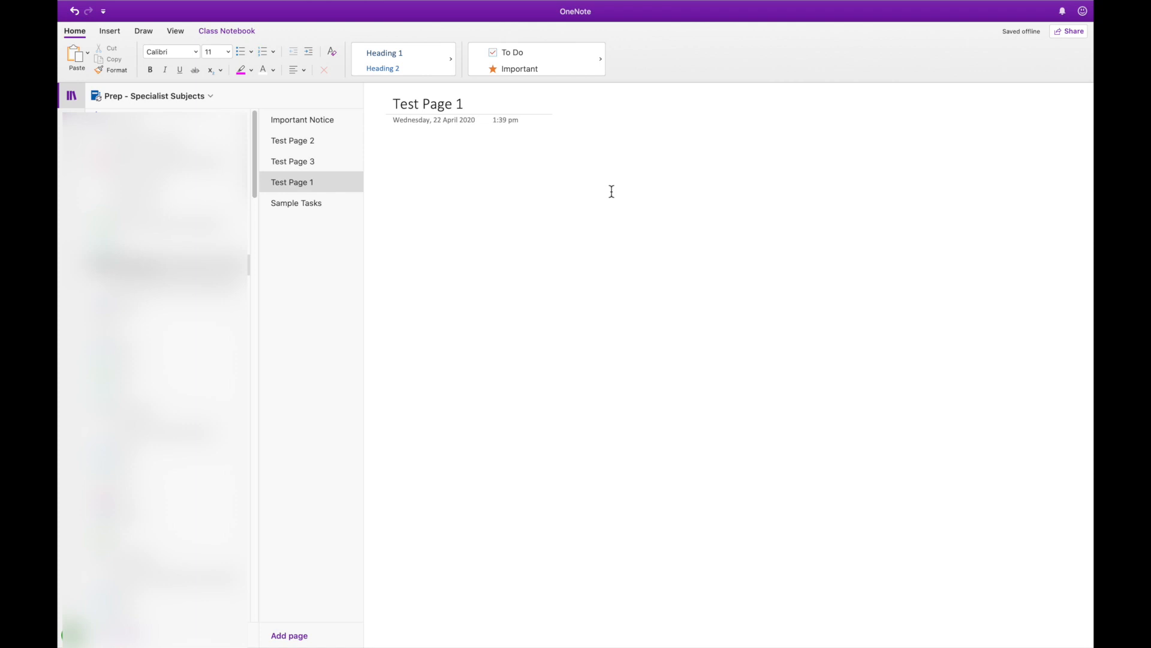
{"action": "type", "text": "I see five dogs and a cat."}
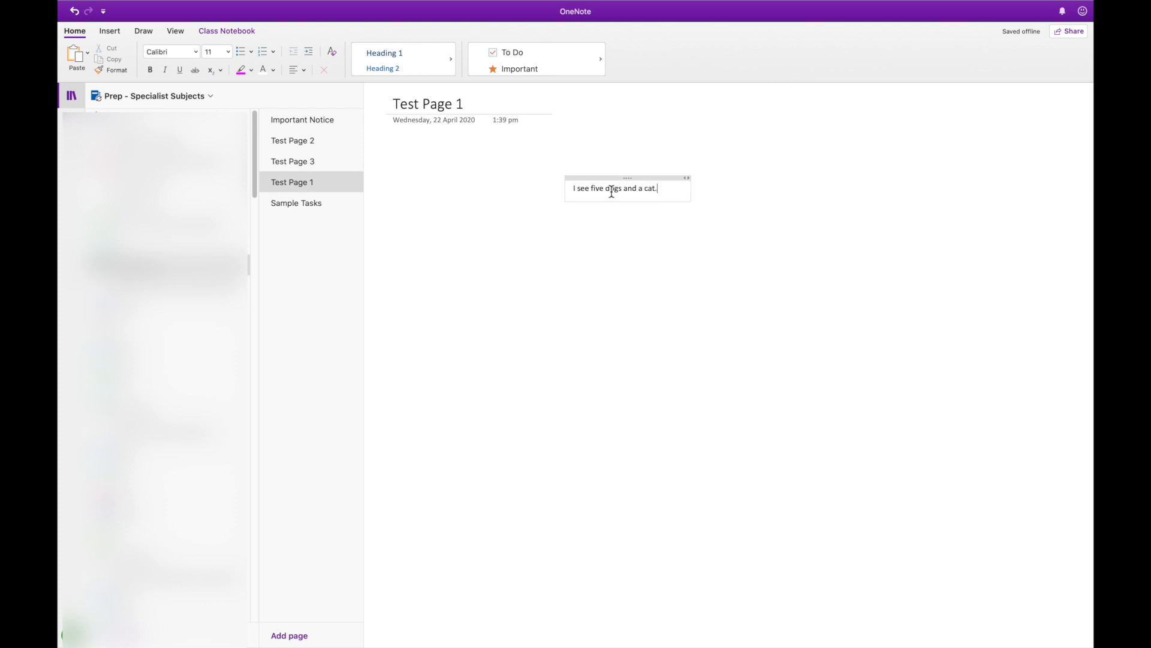
{"action": "left_click", "coordinate": [657, 284]}
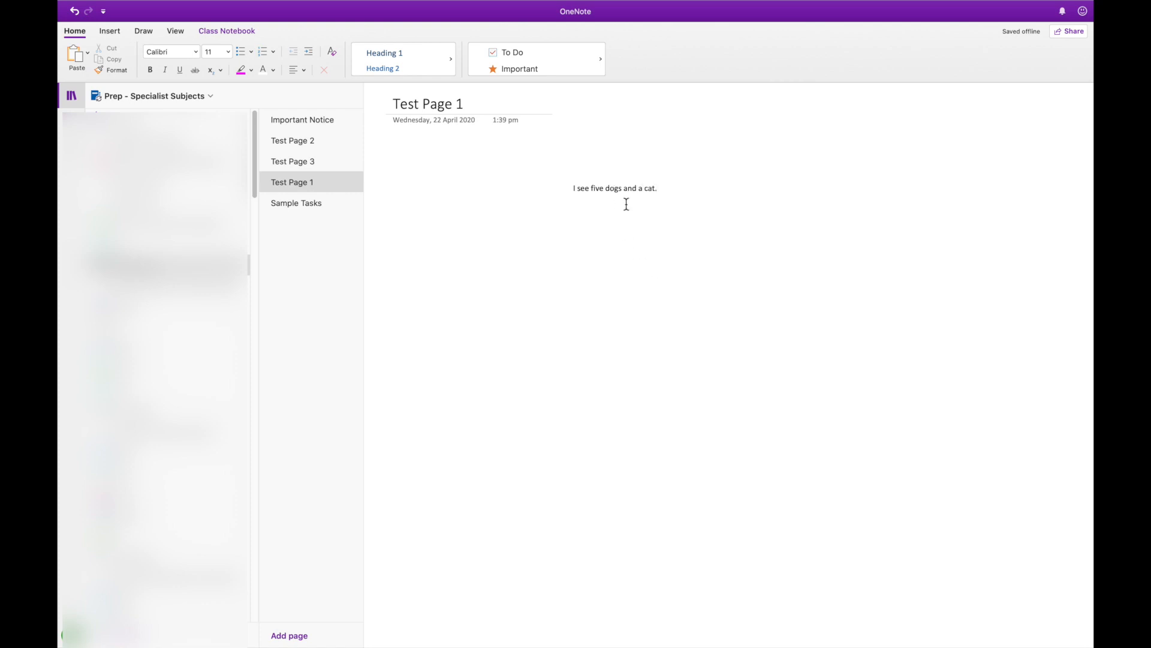
{"action": "left_click_drag", "start_coordinate": [617, 179], "coordinate": [730, 158]}
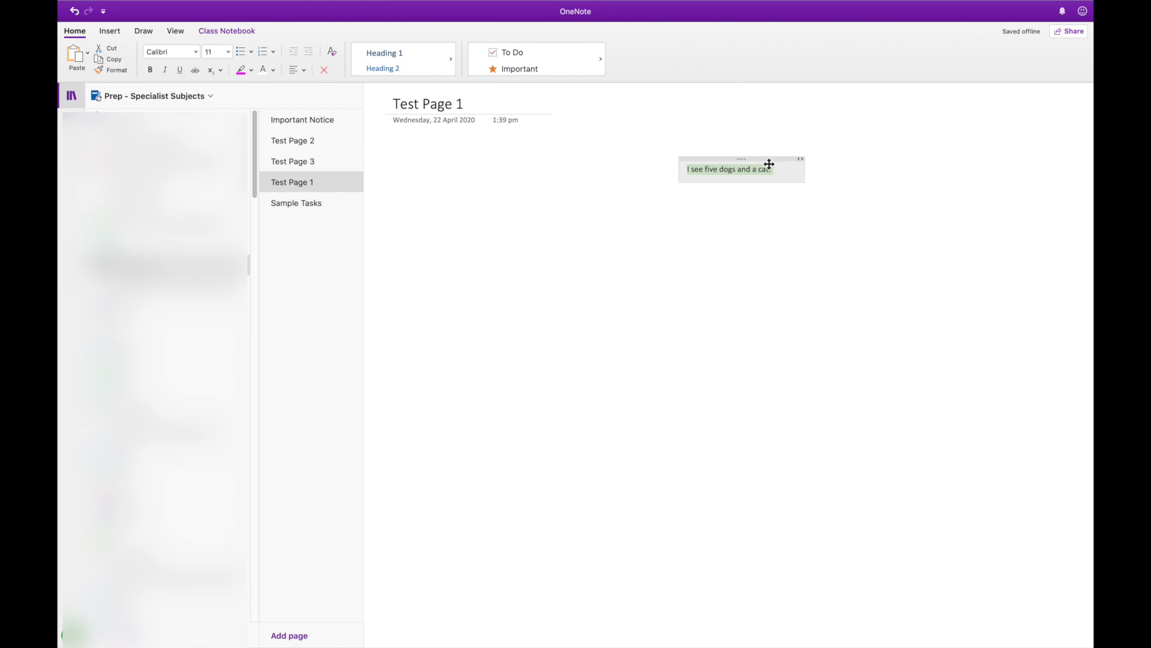
Add a second note reading "This is great!" and move its container to the left side of the page, below the date
{"action": "left_click", "coordinate": [883, 297]}
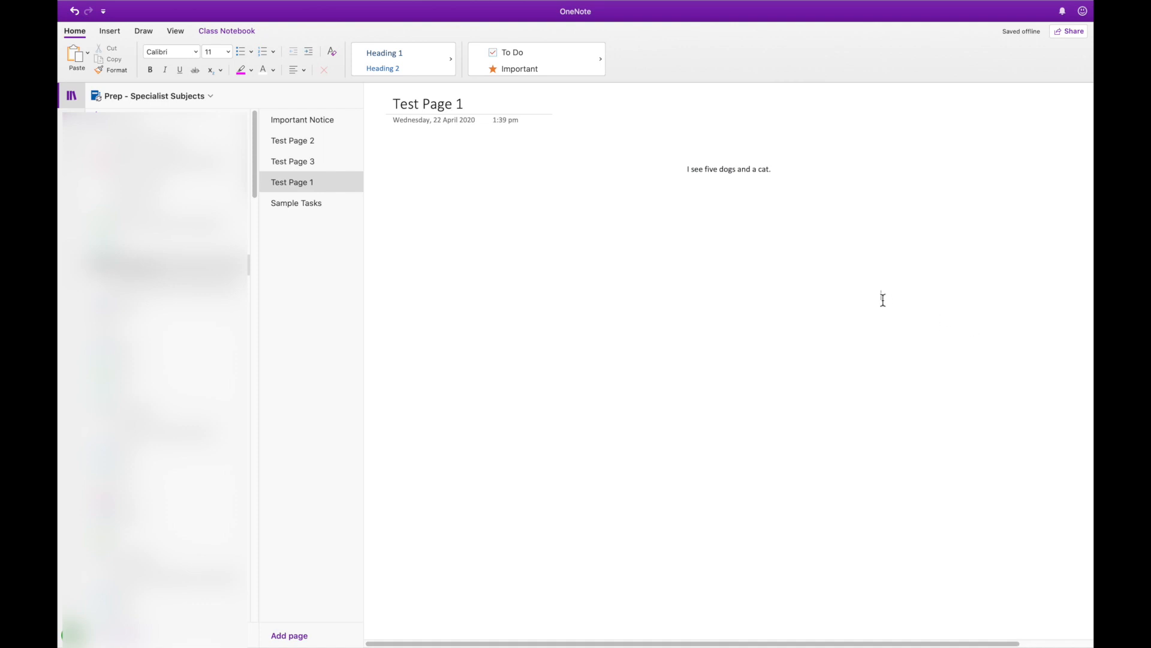
{"action": "type", "text": "Ihis is great!"}
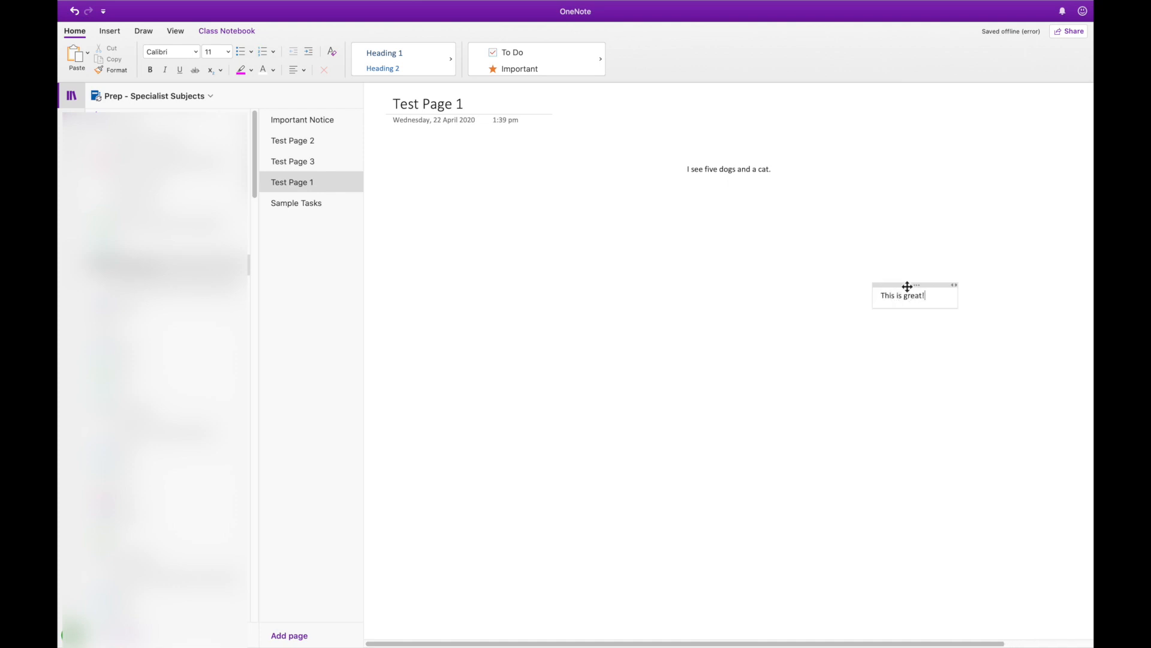
{"action": "left_click_drag", "start_coordinate": [900, 289], "coordinate": [459, 226]}
{"action": "left_click", "coordinate": [638, 239]}
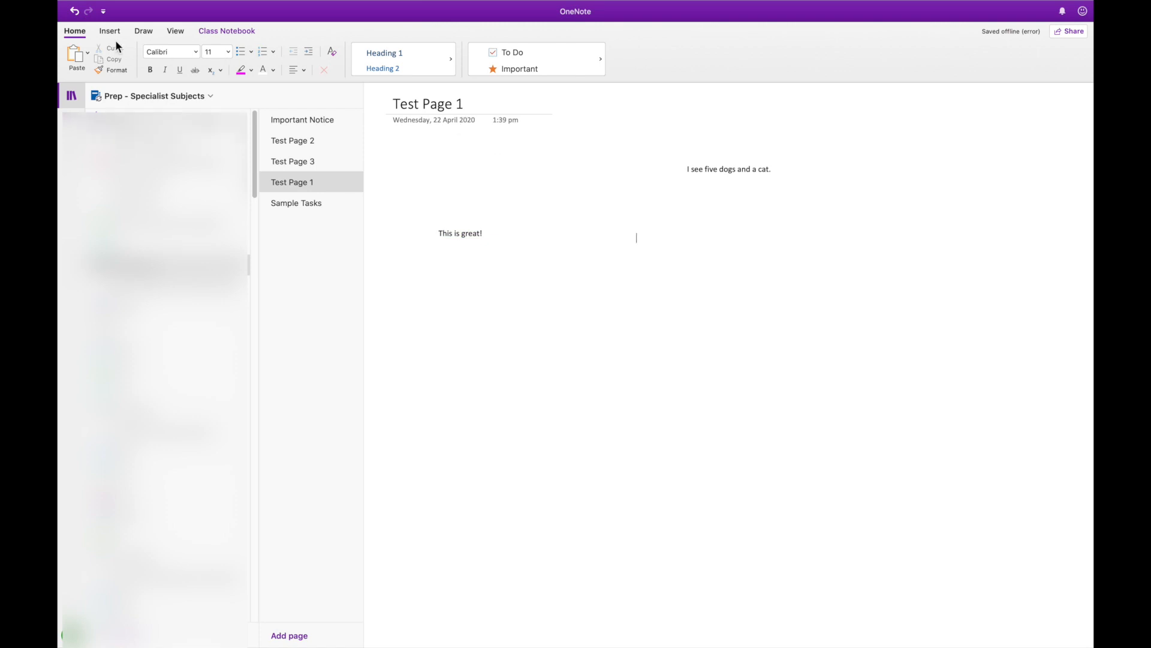
Make the "This is great!" text bold, italic and underlined
{"action": "left_click_drag", "start_coordinate": [491, 234], "coordinate": [434, 233]}
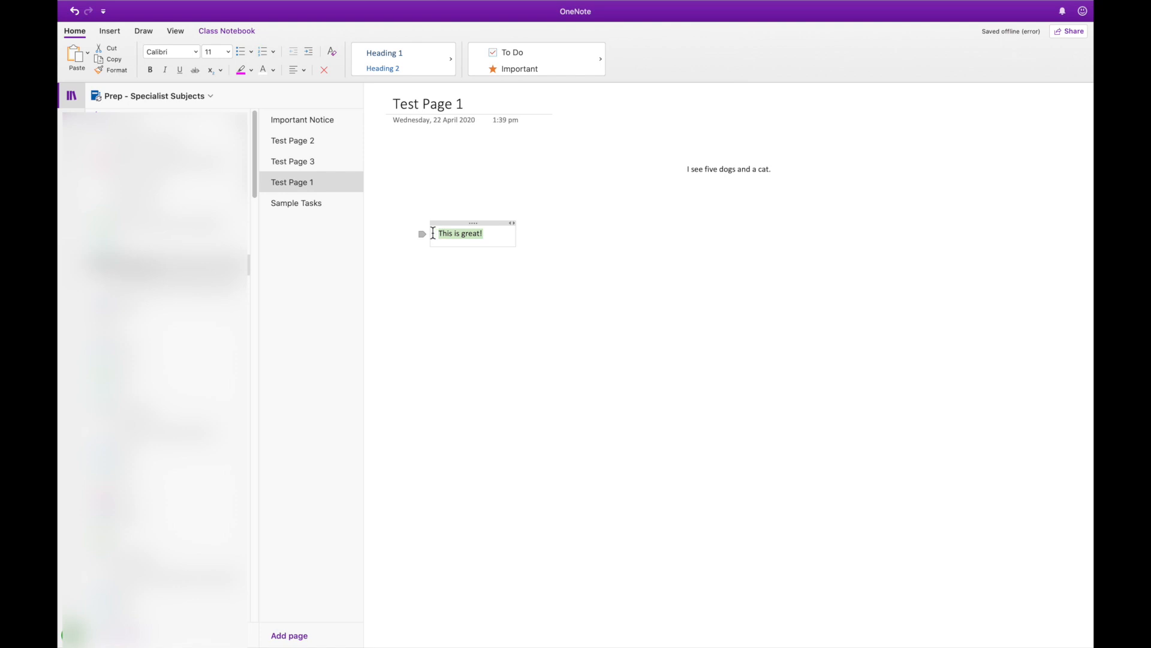
{"action": "left_click", "coordinate": [150, 70]}
{"action": "left_click", "coordinate": [164, 69]}
{"action": "left_click", "coordinate": [180, 71]}
Set the "This is great!" text to size 72 in the Angsana New font
{"action": "left_click", "coordinate": [228, 52]}
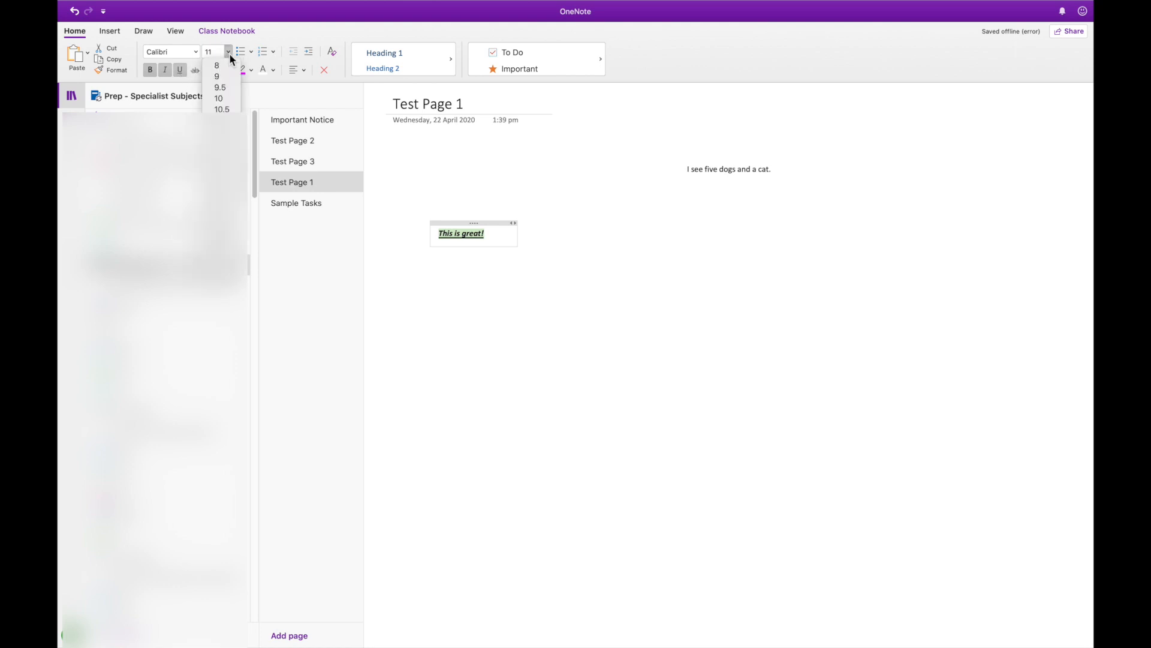
{"action": "left_click", "coordinate": [222, 263]}
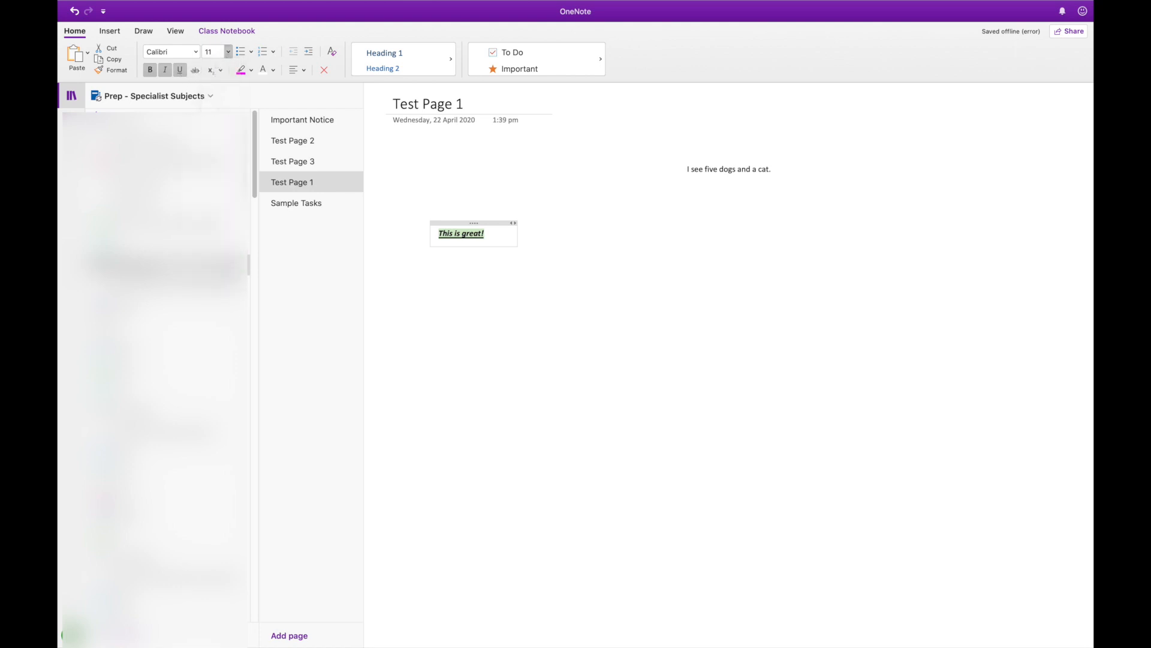
{"action": "left_click", "coordinate": [196, 52]}
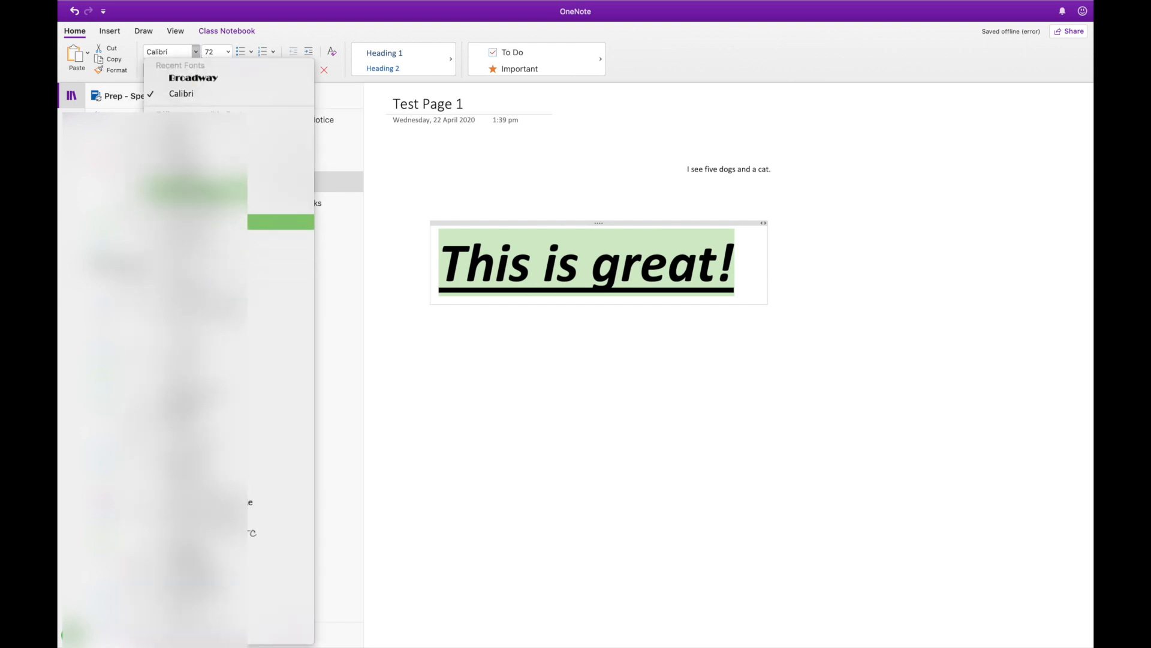
{"action": "left_click", "coordinate": [195, 206]}
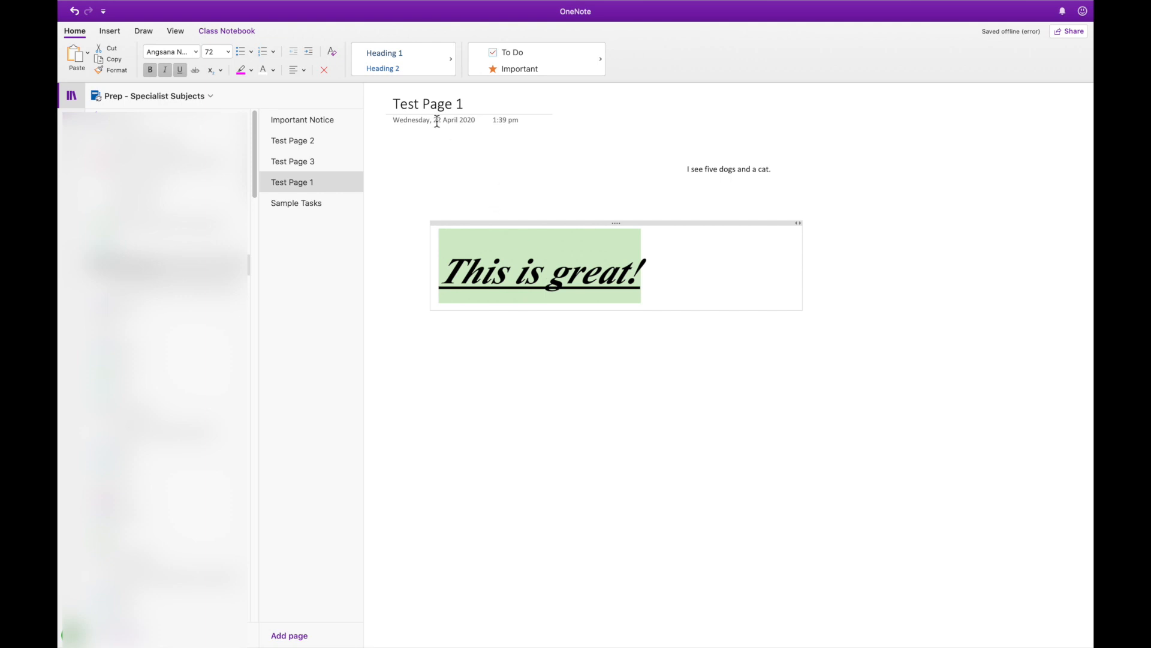
Highlight the "This is great!" text in magenta and switch the highlighter colour to yellow
{"action": "left_click", "coordinate": [245, 74]}
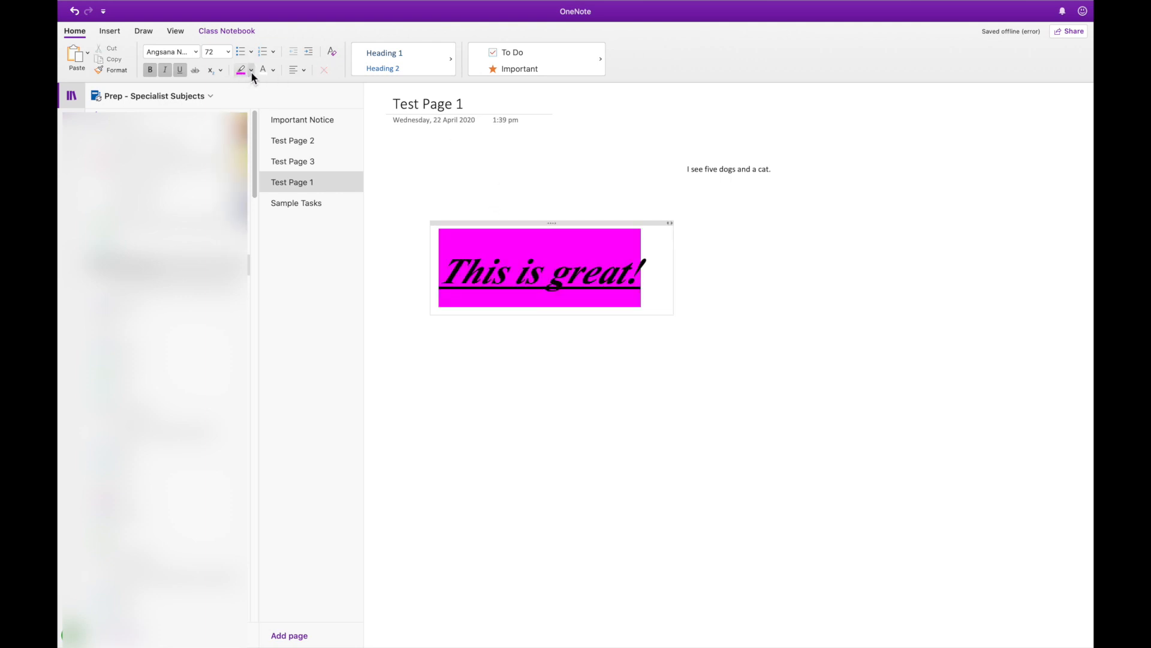
{"action": "left_click", "coordinate": [251, 71]}
{"action": "left_click", "coordinate": [251, 113]}
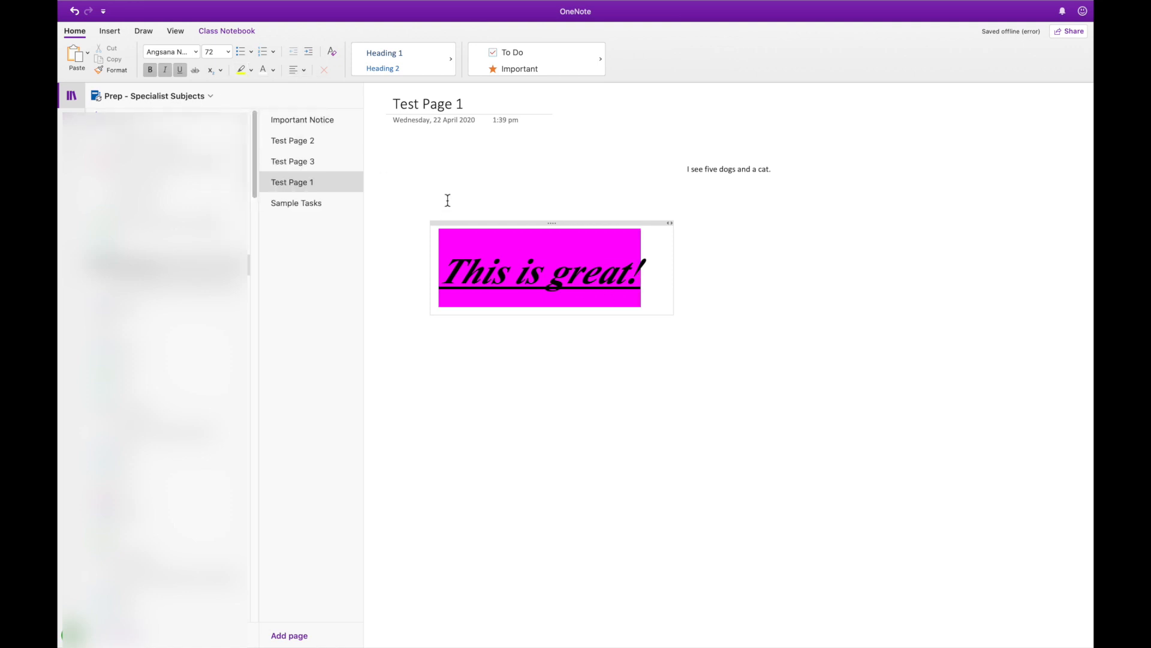
Change the font colour of "This is great!" to white and move its container up, closer to the page title
{"action": "left_click_drag", "start_coordinate": [644, 282], "coordinate": [432, 289]}
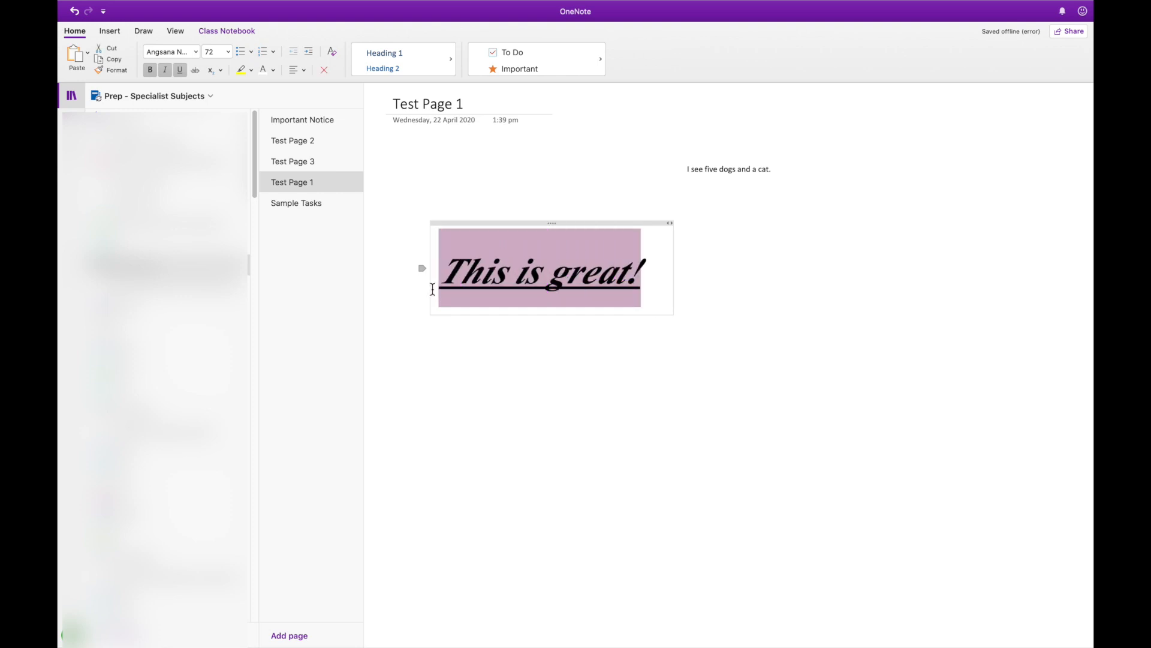
{"action": "left_click", "coordinate": [265, 69]}
{"action": "left_click", "coordinate": [565, 362]}
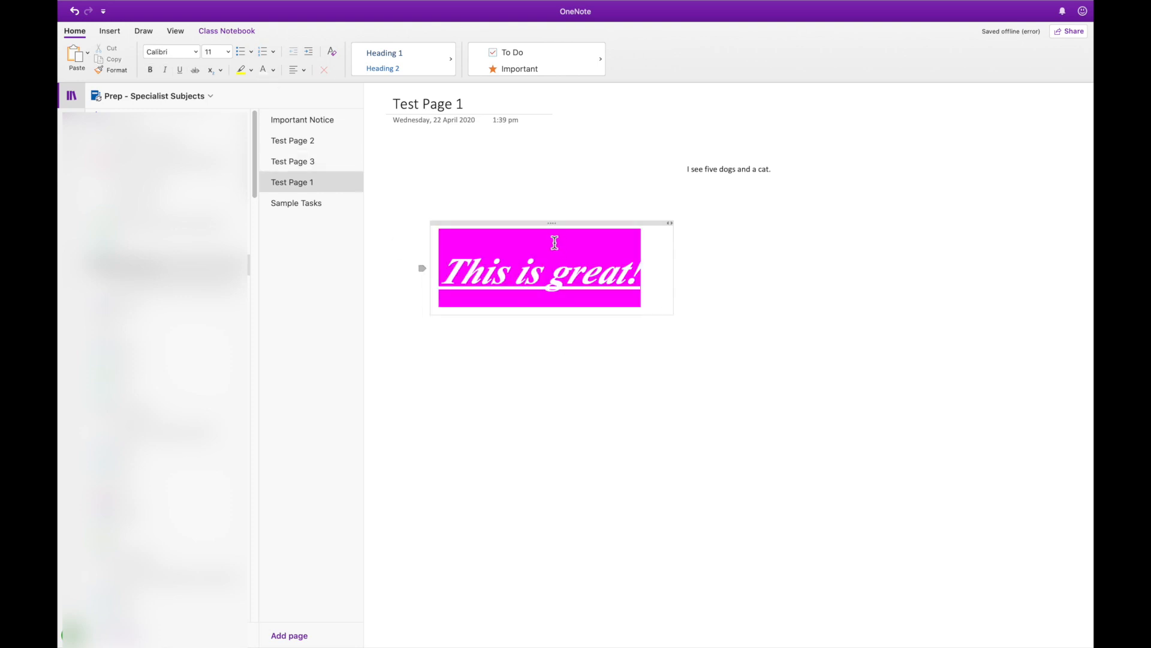
{"action": "left_click_drag", "start_coordinate": [593, 224], "coordinate": [571, 185]}
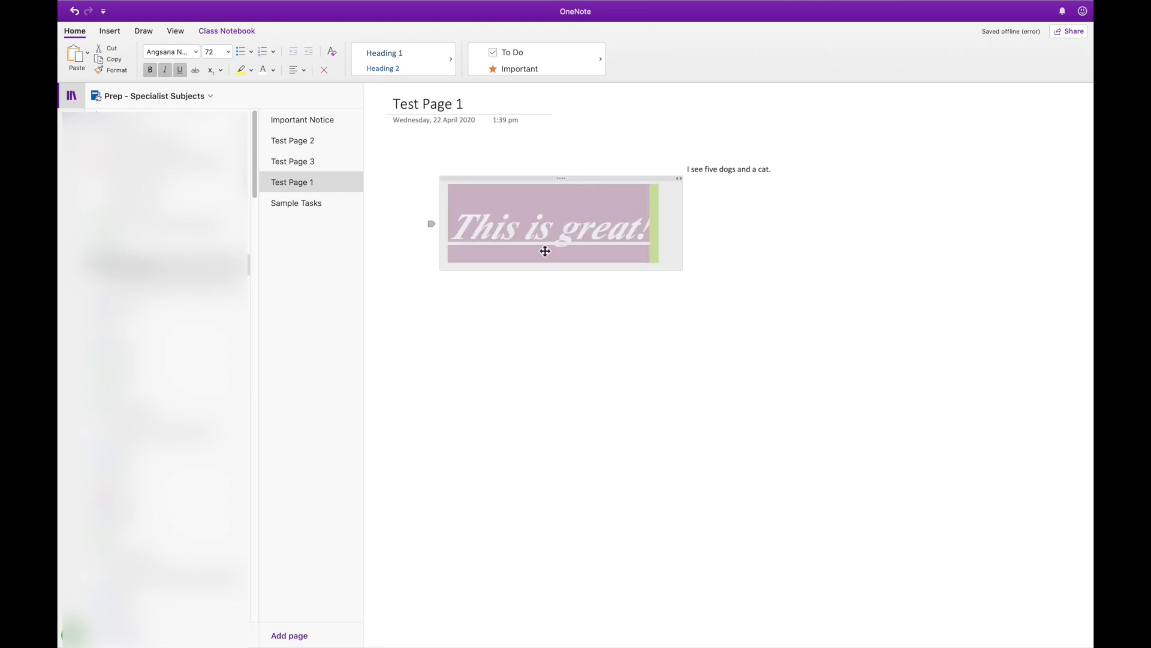
{"action": "left_click", "coordinate": [524, 303]}
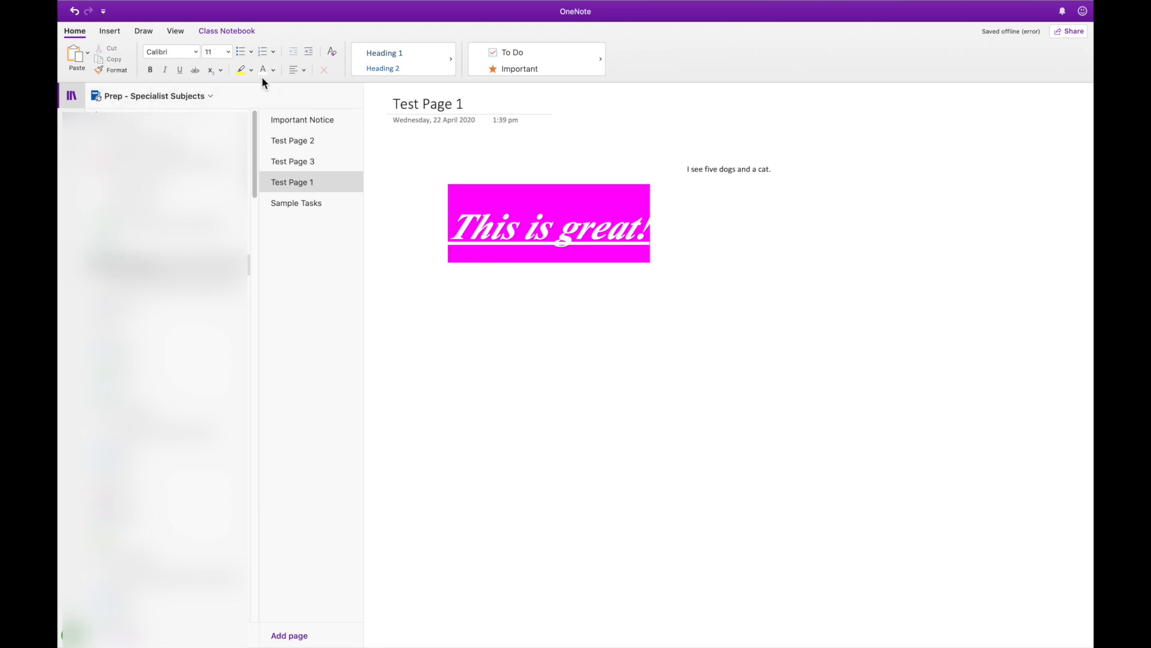
Insert the picture bird.jpg from the Today's photos folder below the "This is great!" note
{"action": "left_click", "coordinate": [109, 33]}
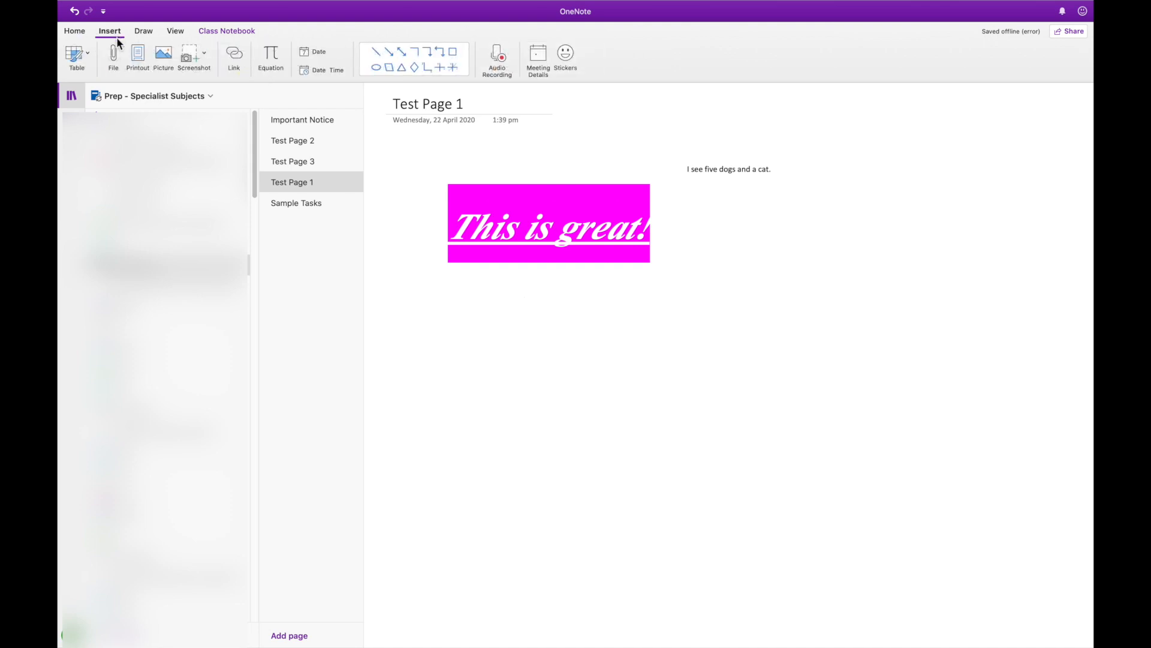
{"action": "left_click", "coordinate": [163, 55]}
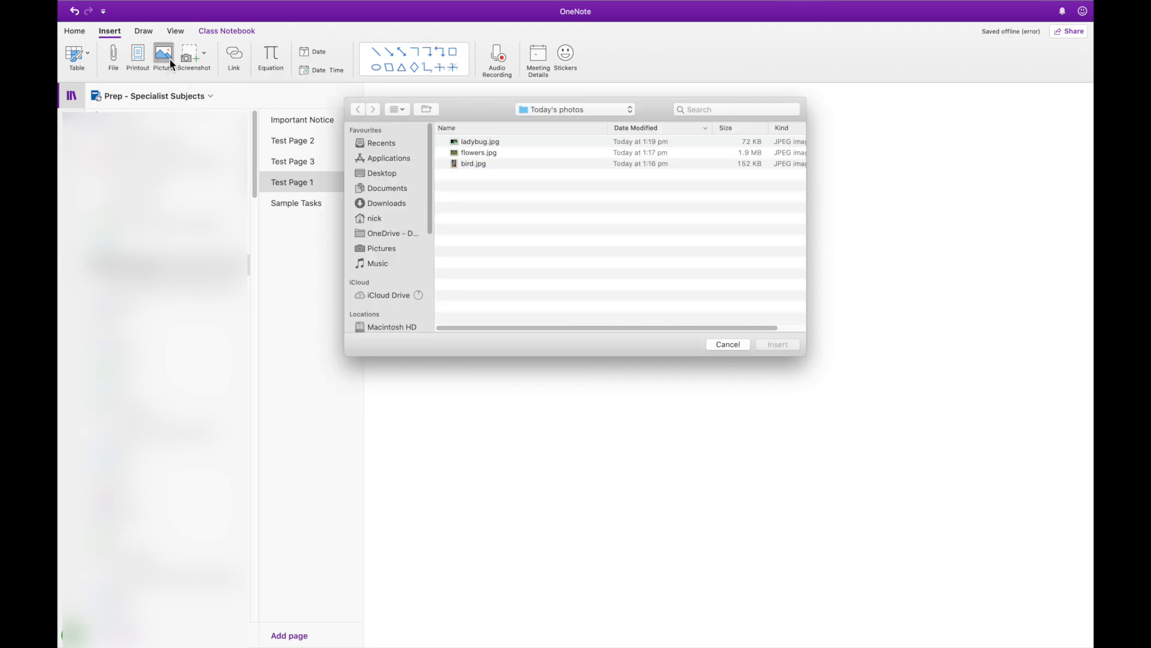
{"action": "left_click", "coordinate": [481, 163]}
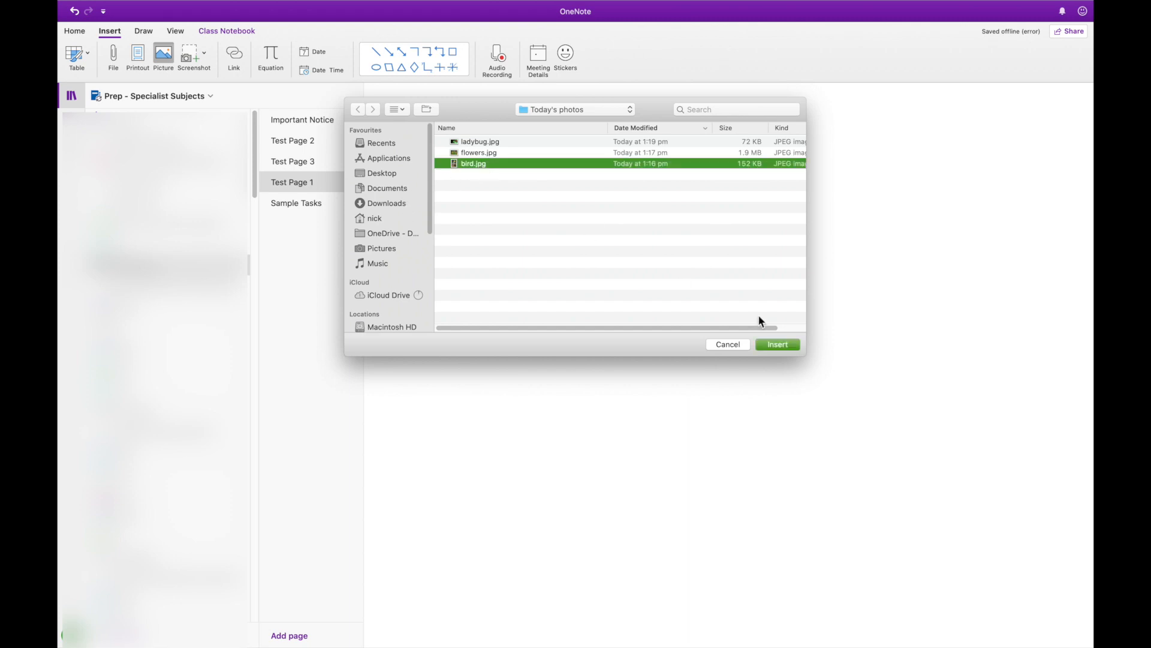
{"action": "left_click", "coordinate": [778, 344]}
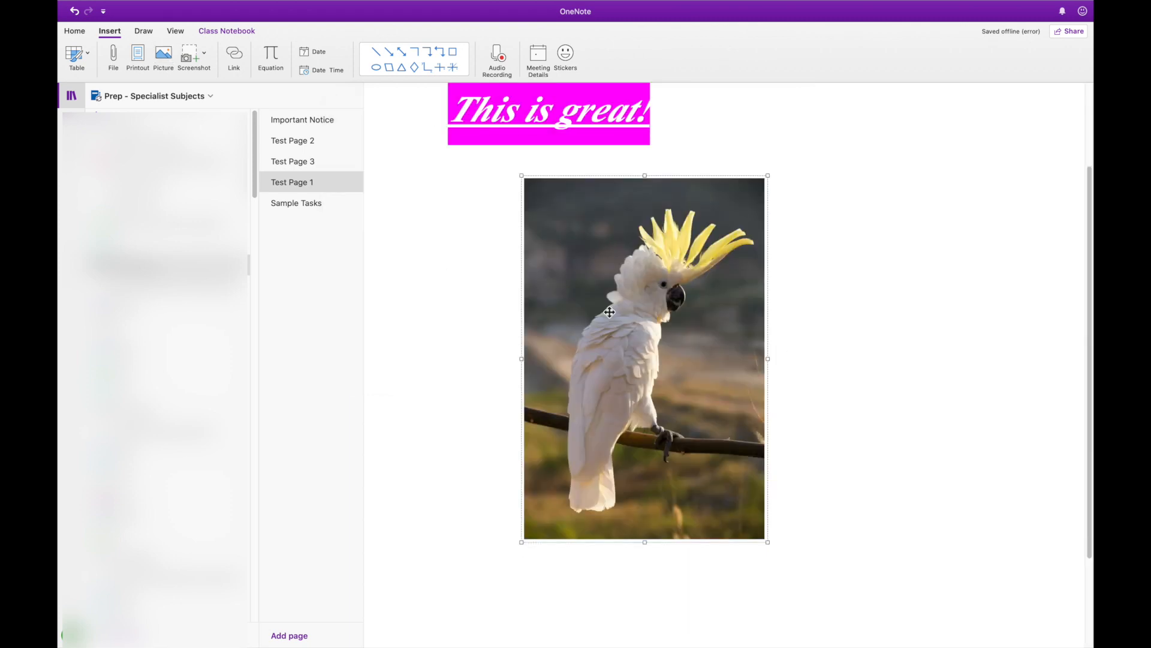
Move the bird picture up beneath the highlighted text and shrink it proportionally to a little over half its size
{"action": "mouse_move", "coordinate": [609, 312]}
{"action": "left_mouse_down"}
{"action": "mouse_move", "coordinate": [491, 296]}
{"action": "mouse_move", "coordinate": [620, 294]}
{"action": "left_mouse_up"}
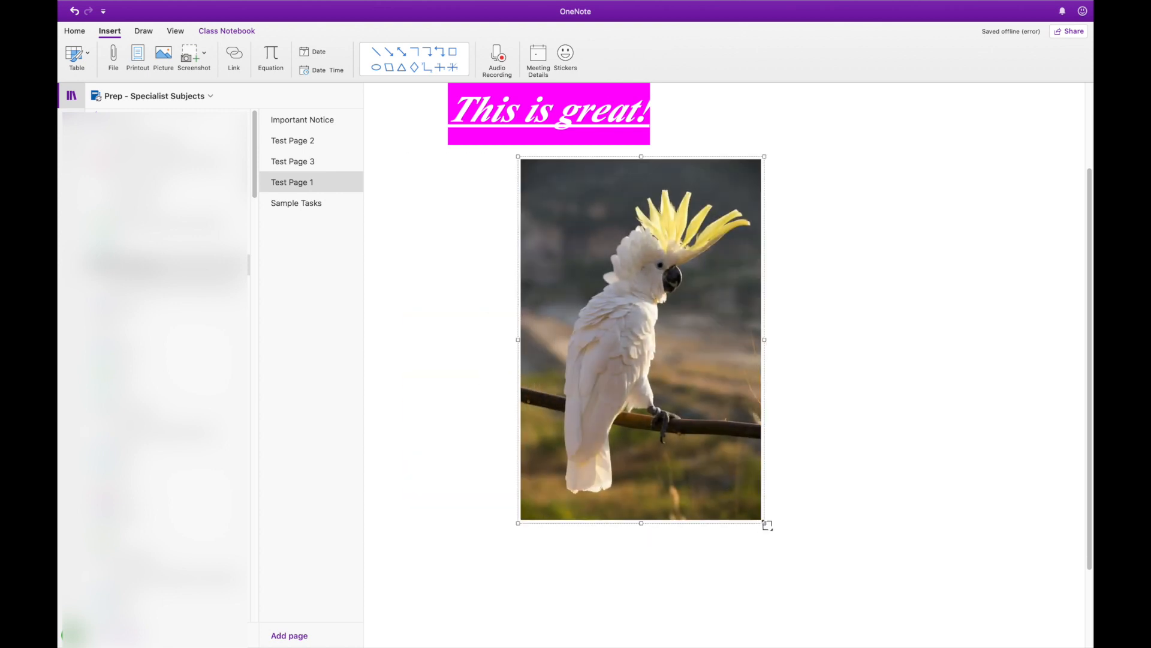
{"action": "left_click_drag", "start_coordinate": [767, 526], "coordinate": [660, 372]}
{"action": "scroll", "coordinate": [662, 367], "scroll_direction": "up", "scroll_amount": 3}
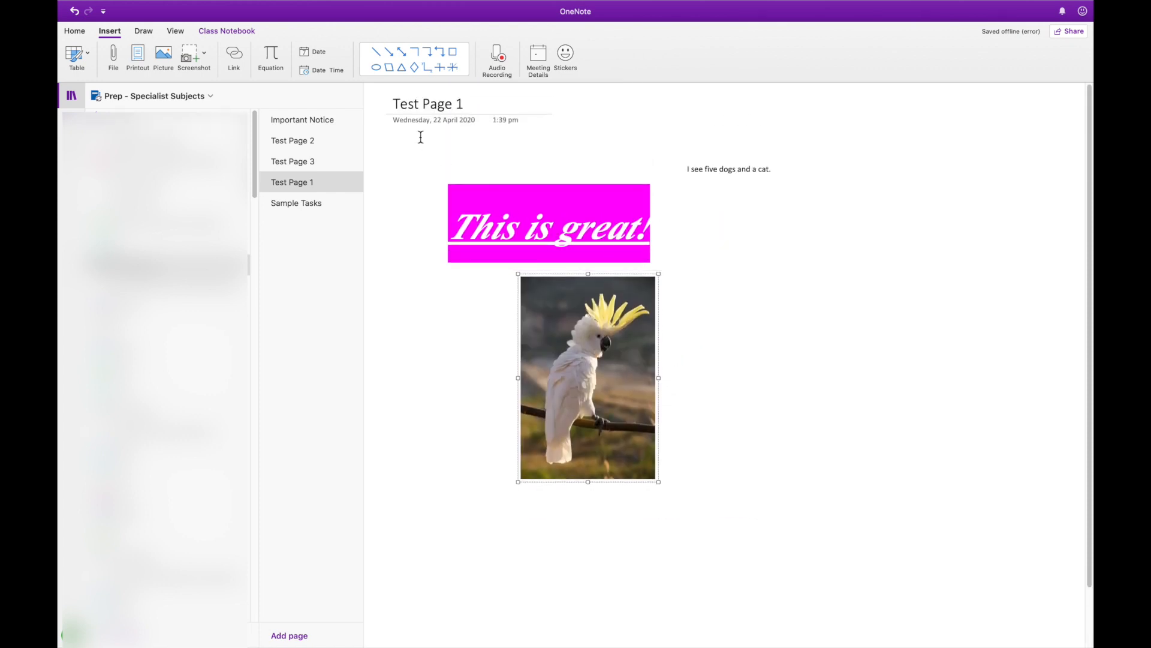
Record a short audio clip below the bird picture and play it back
{"action": "left_click", "coordinate": [497, 60]}
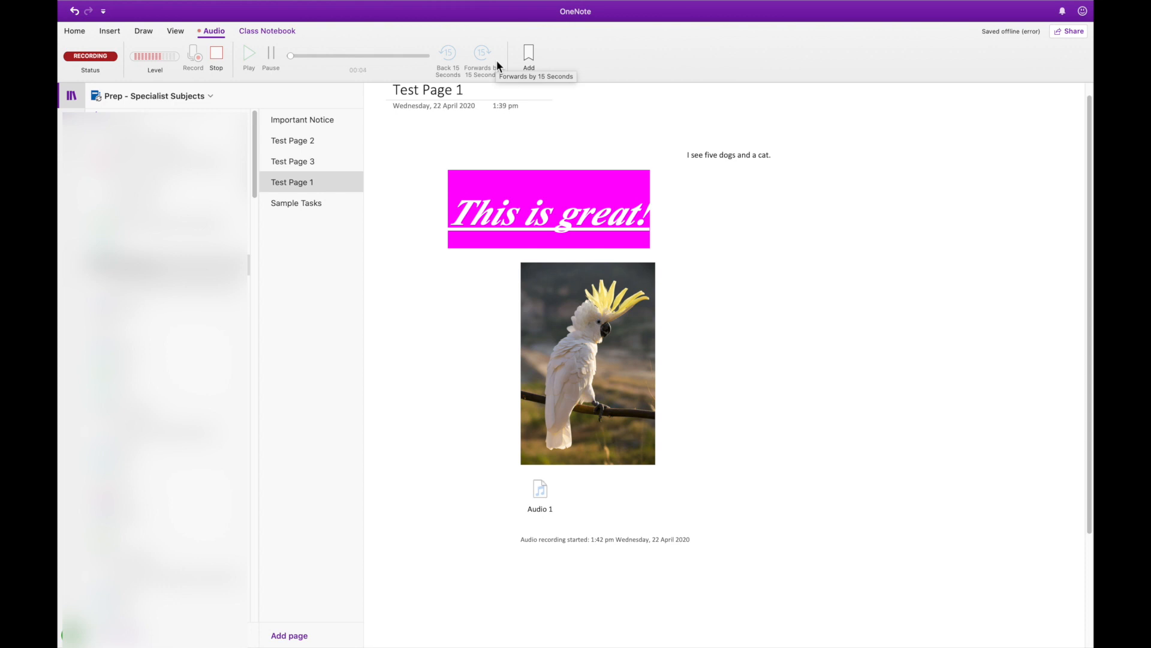
{"action": "left_click", "coordinate": [219, 55]}
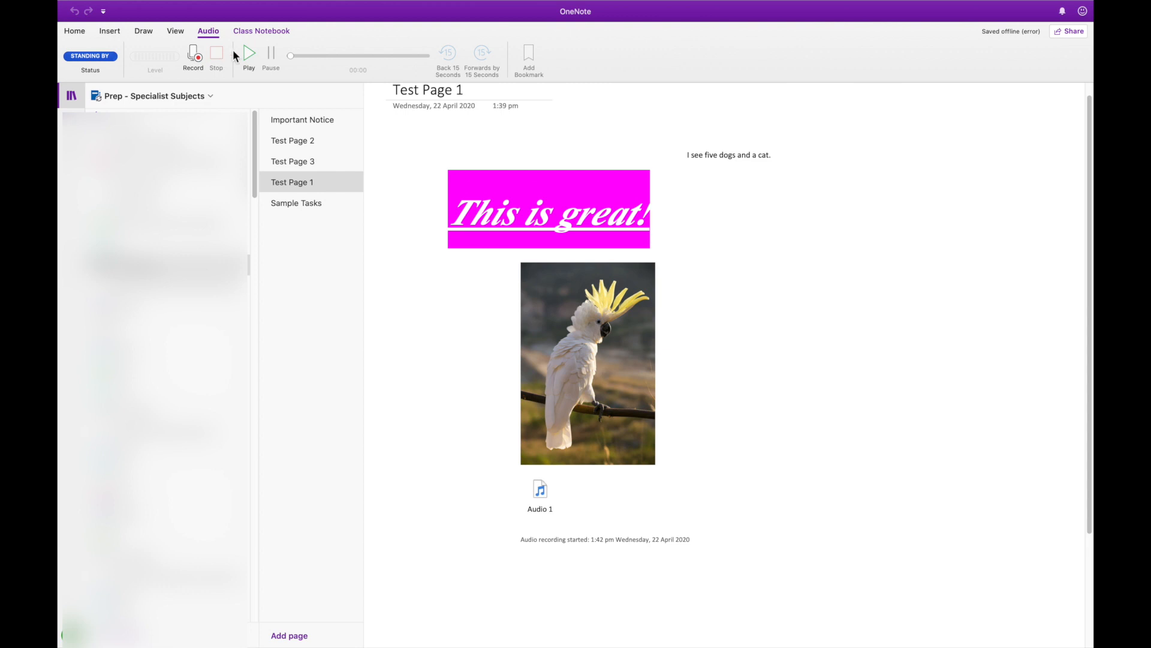
{"action": "left_click", "coordinate": [251, 52]}
{"action": "right_click", "coordinate": [545, 495]}
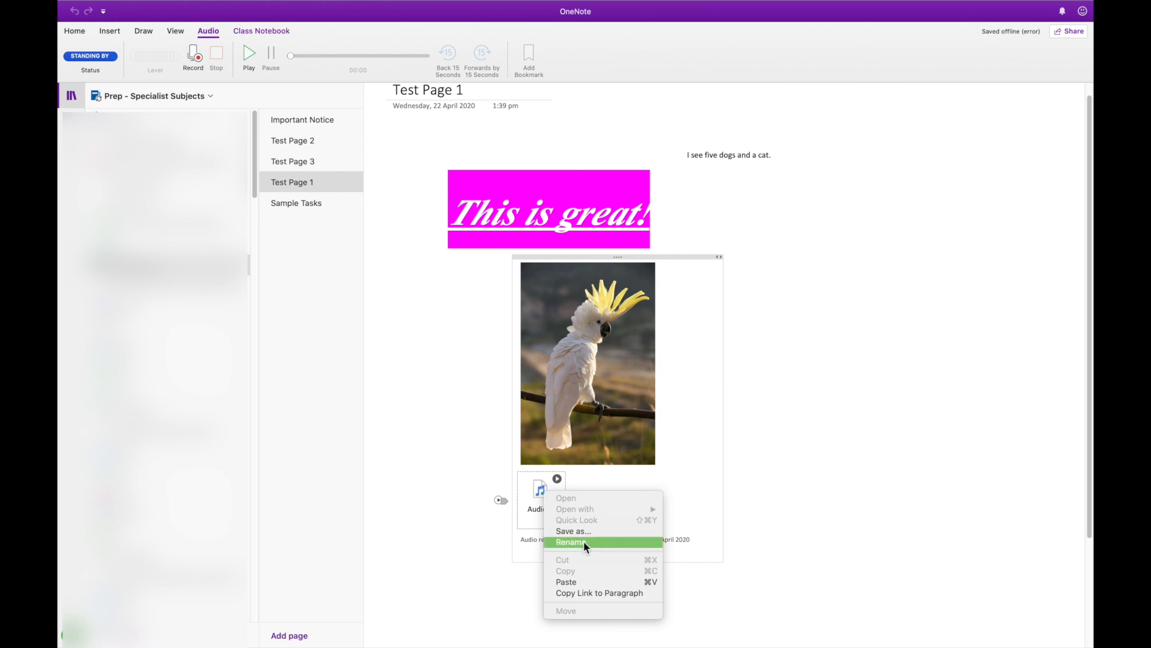
{"action": "left_click", "coordinate": [431, 394]}
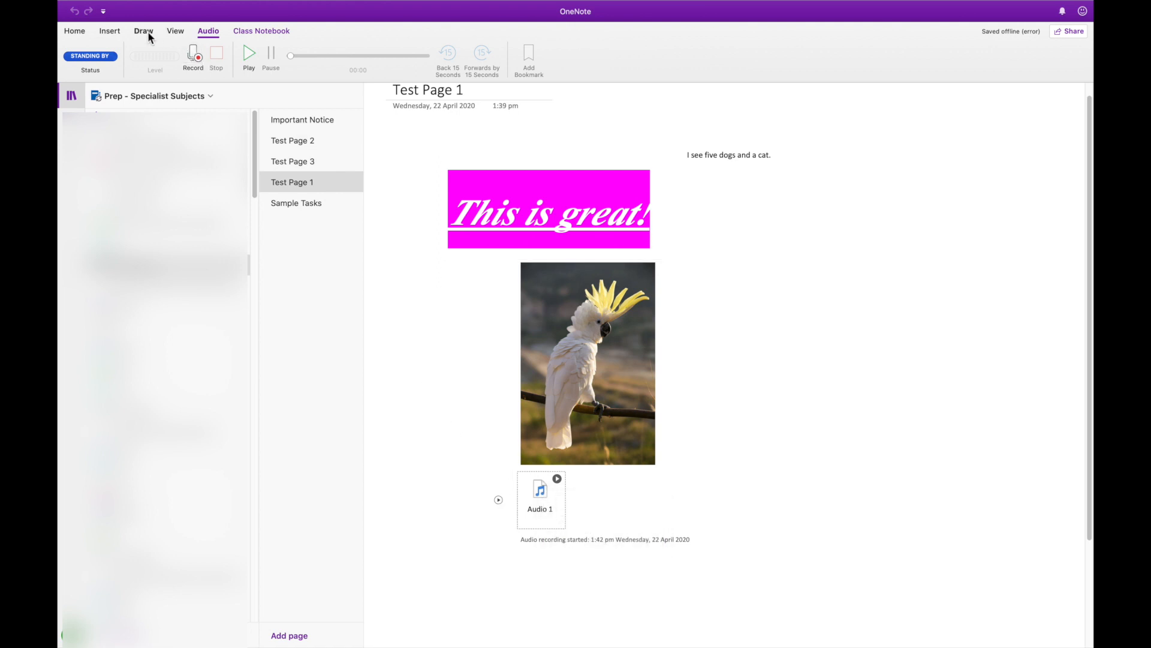
Insert the green tick sticker from the Checkplus set between the bird picture and the audio clip
{"action": "left_click", "coordinate": [110, 31]}
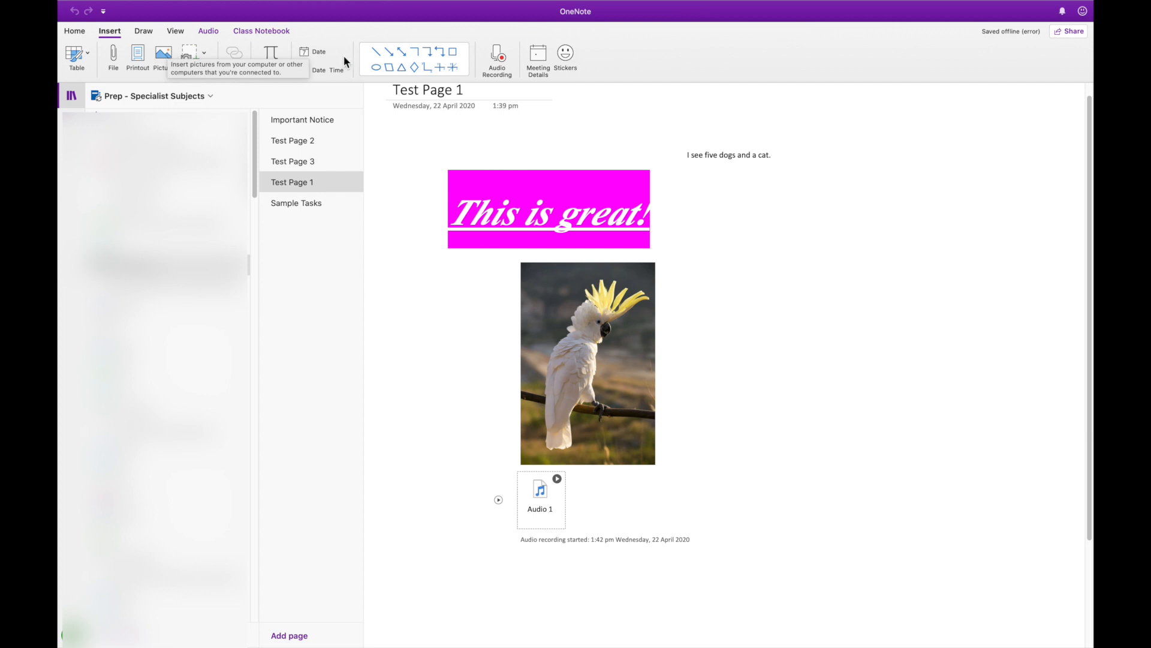
{"action": "left_click", "coordinate": [565, 54]}
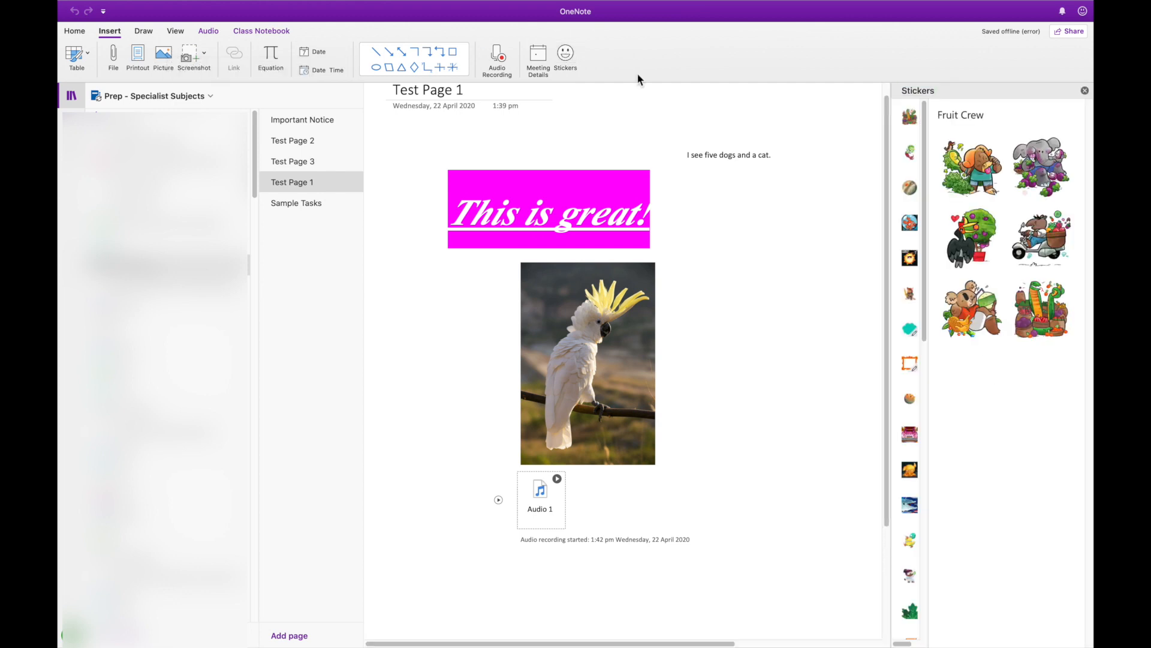
{"action": "scroll", "coordinate": [910, 268], "scroll_direction": "down", "scroll_amount": 10}
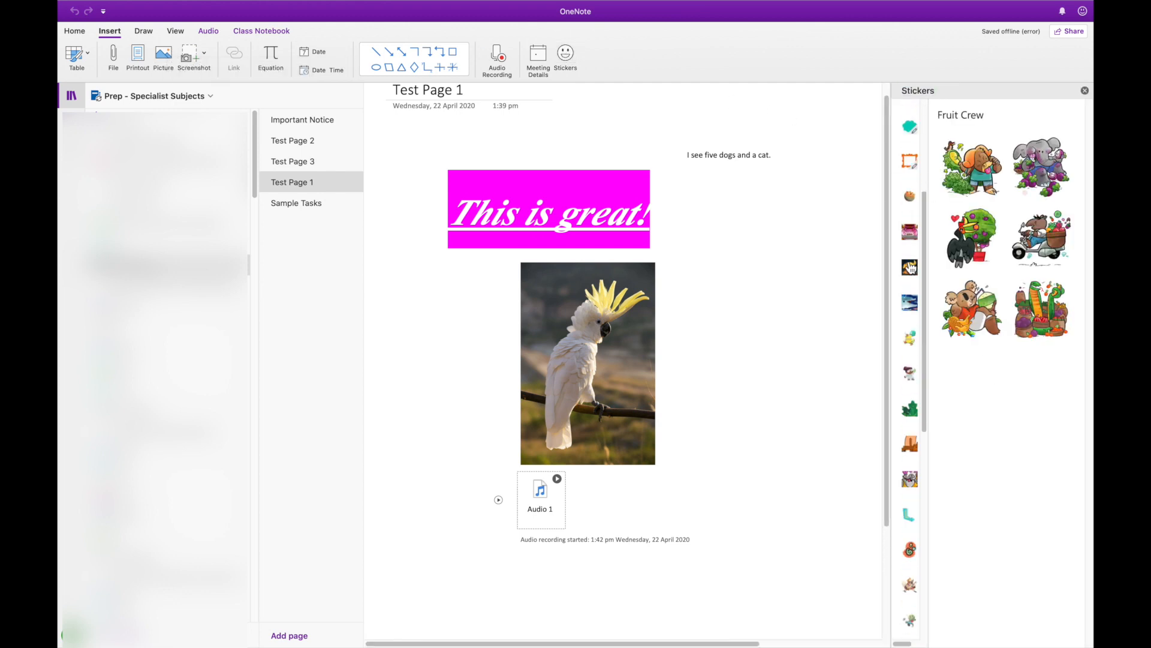
{"action": "scroll", "coordinate": [911, 267], "scroll_direction": "down", "scroll_amount": 3}
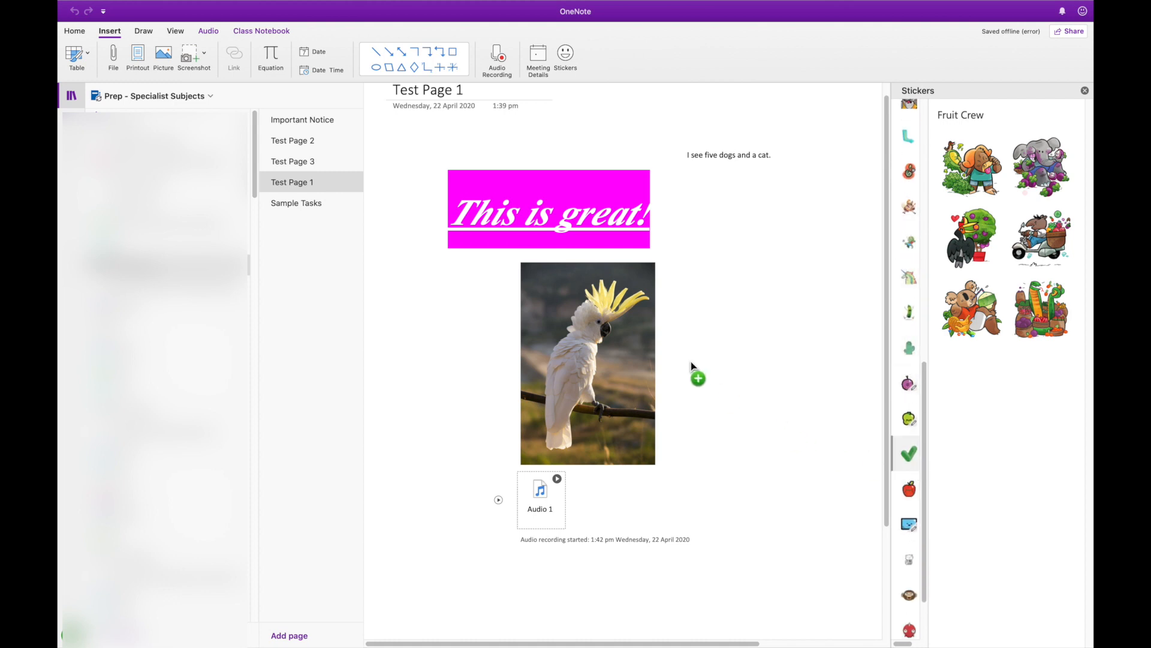
{"action": "left_click", "coordinate": [908, 455]}
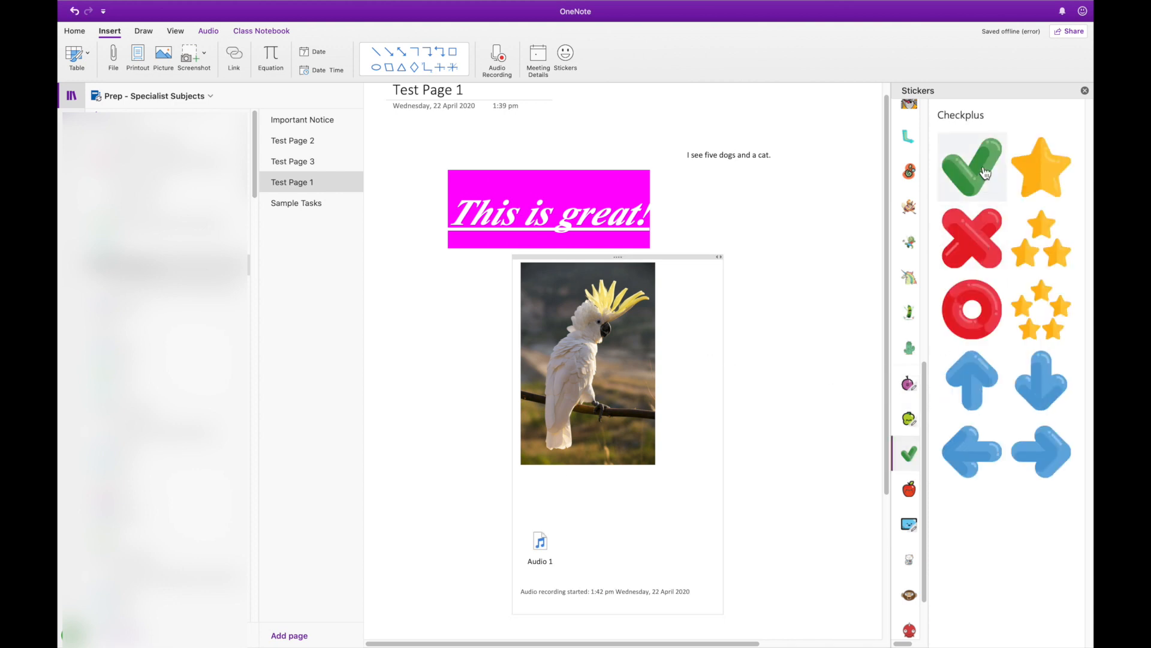
{"action": "left_click", "coordinate": [966, 192]}
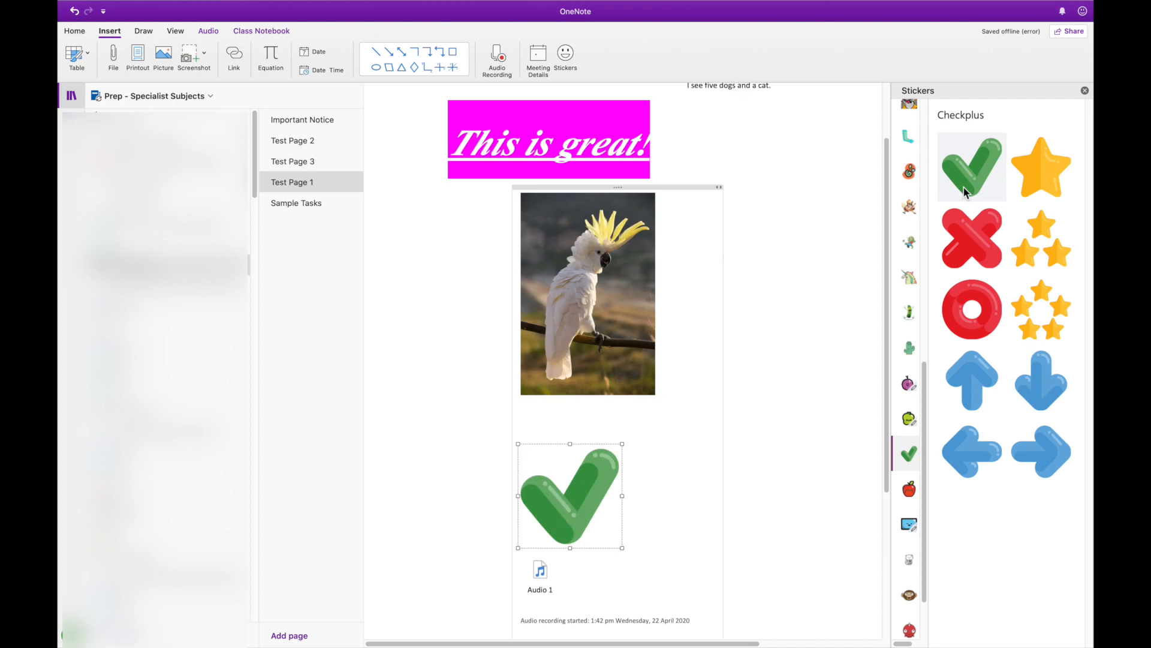
Move the green tick sticker out beside the audio clip and insert the yellow star sticker from the Checkplus set beneath it
{"action": "left_click_drag", "start_coordinate": [581, 502], "coordinate": [453, 453]}
{"action": "left_click", "coordinate": [1063, 155]}
{"action": "scroll", "coordinate": [920, 312], "scroll_direction": "up", "scroll_amount": 10}
{"action": "scroll", "coordinate": [919, 312], "scroll_direction": "up", "scroll_amount": 3}
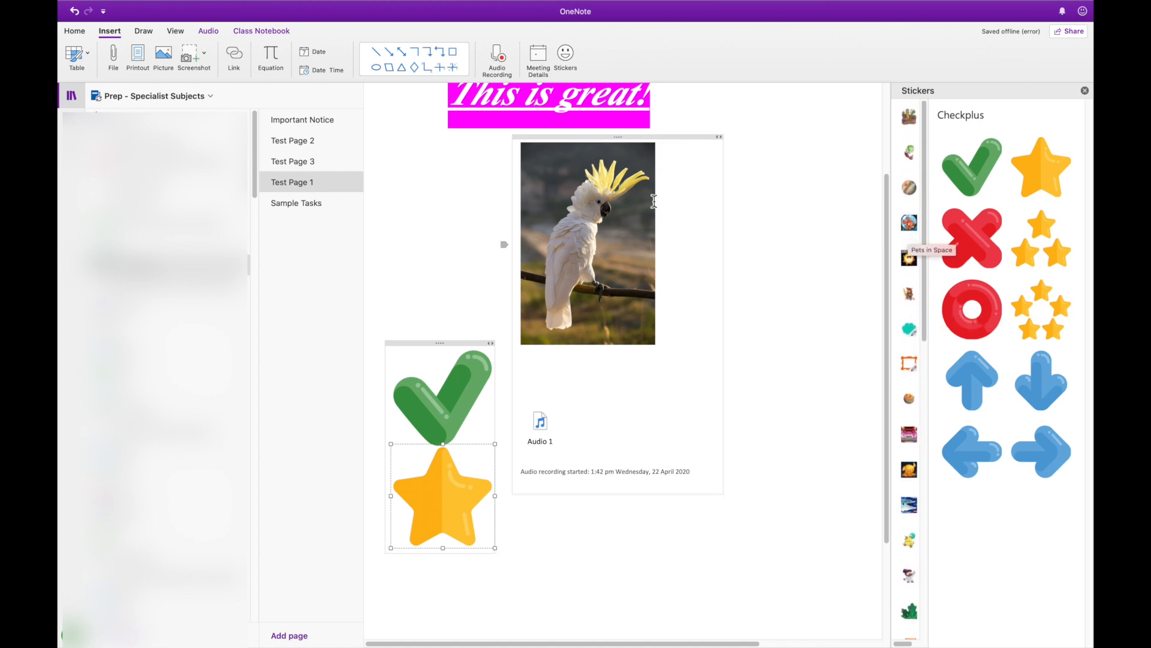
Draw a large triangle below the "I see five dogs and a cat." sentence and stretch it taller
{"action": "scroll", "coordinate": [441, 228], "scroll_direction": "up", "scroll_amount": 3}
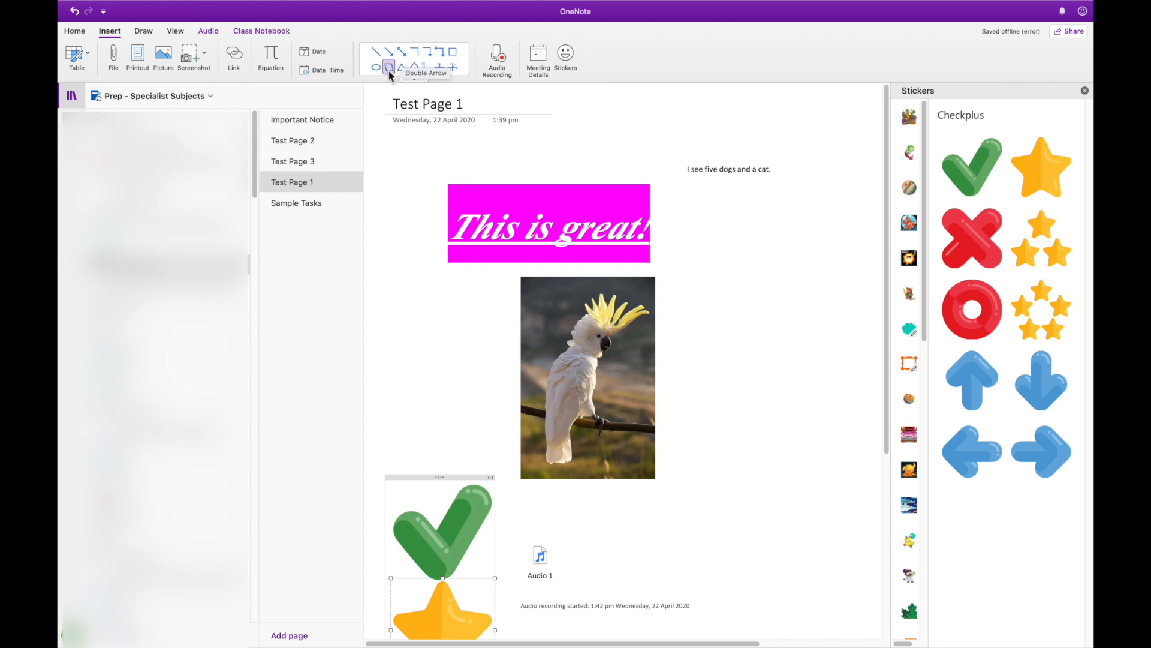
{"action": "left_click_drag", "start_coordinate": [806, 258], "coordinate": [693, 354]}
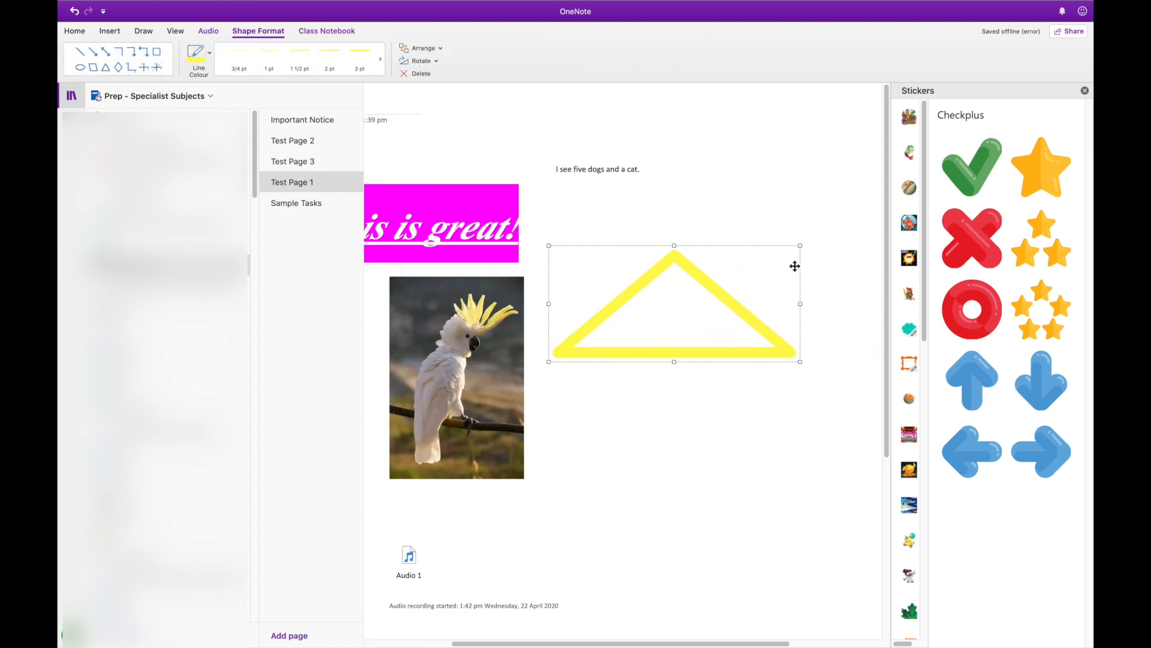
{"action": "left_click_drag", "start_coordinate": [678, 398], "coordinate": [680, 459]}
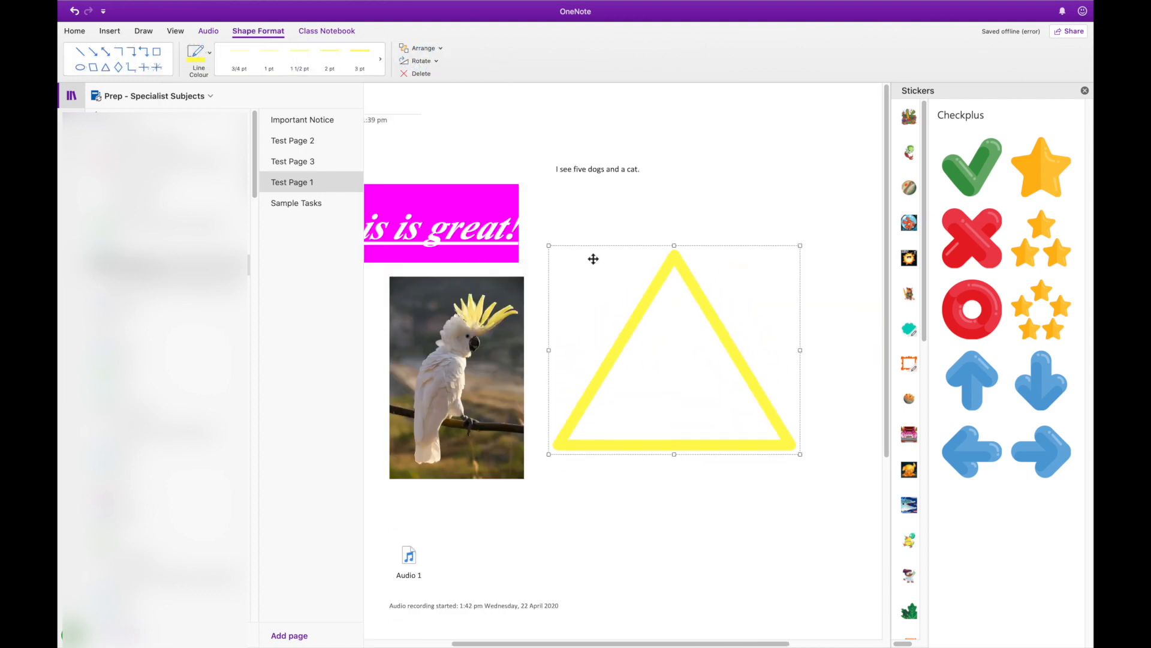
Set the triangle's line thickness to 15 pt and look through the available line colours
{"action": "left_click", "coordinate": [381, 60]}
{"action": "left_click", "coordinate": [361, 56]}
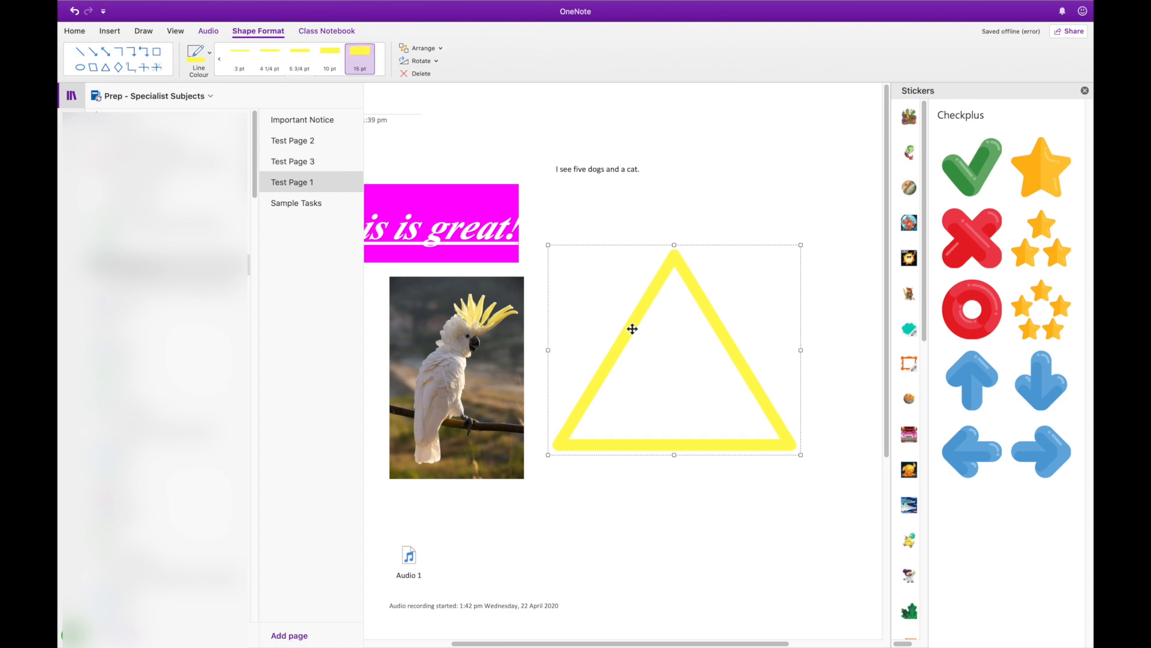
{"action": "left_click", "coordinate": [210, 54]}
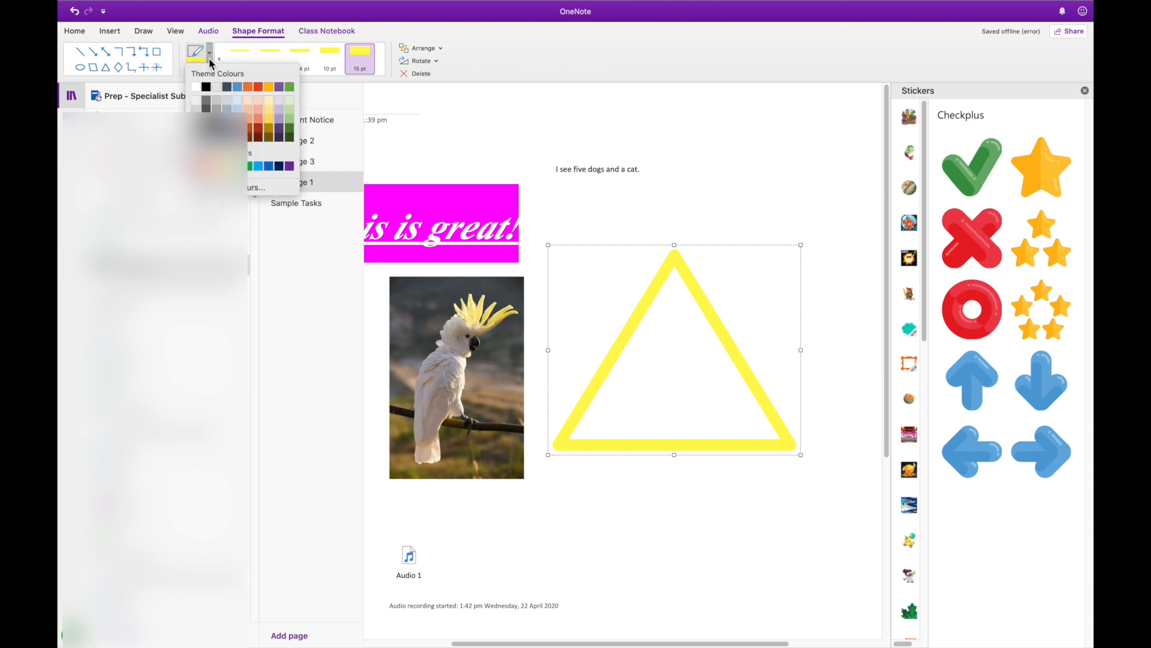
{"action": "left_click", "coordinate": [492, 60]}
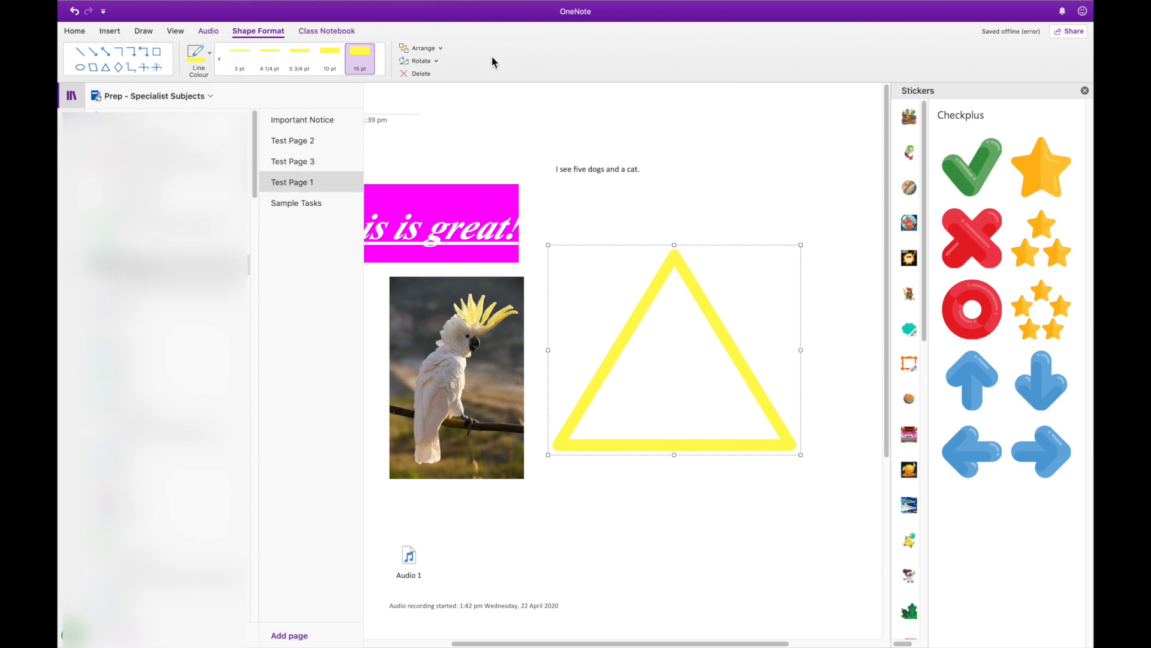
Highlight the sentence "I see five dogs and a cat." with the green 8 mm Highlighter
{"action": "left_click", "coordinate": [139, 33]}
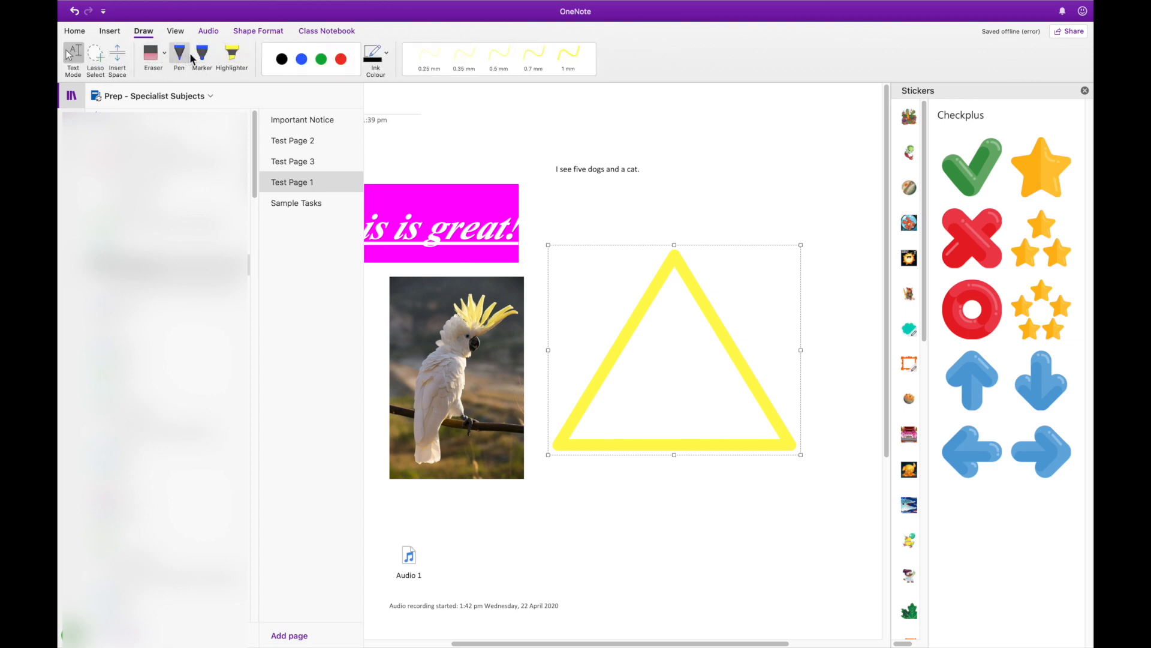
{"action": "left_click", "coordinate": [234, 55]}
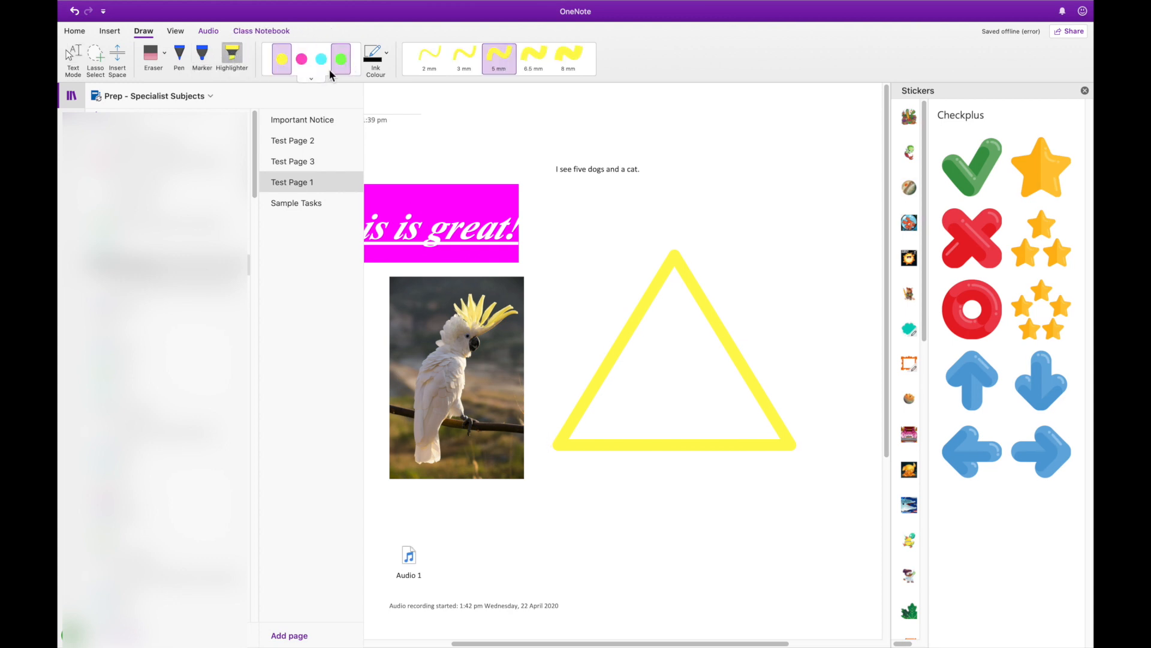
{"action": "left_click", "coordinate": [565, 60]}
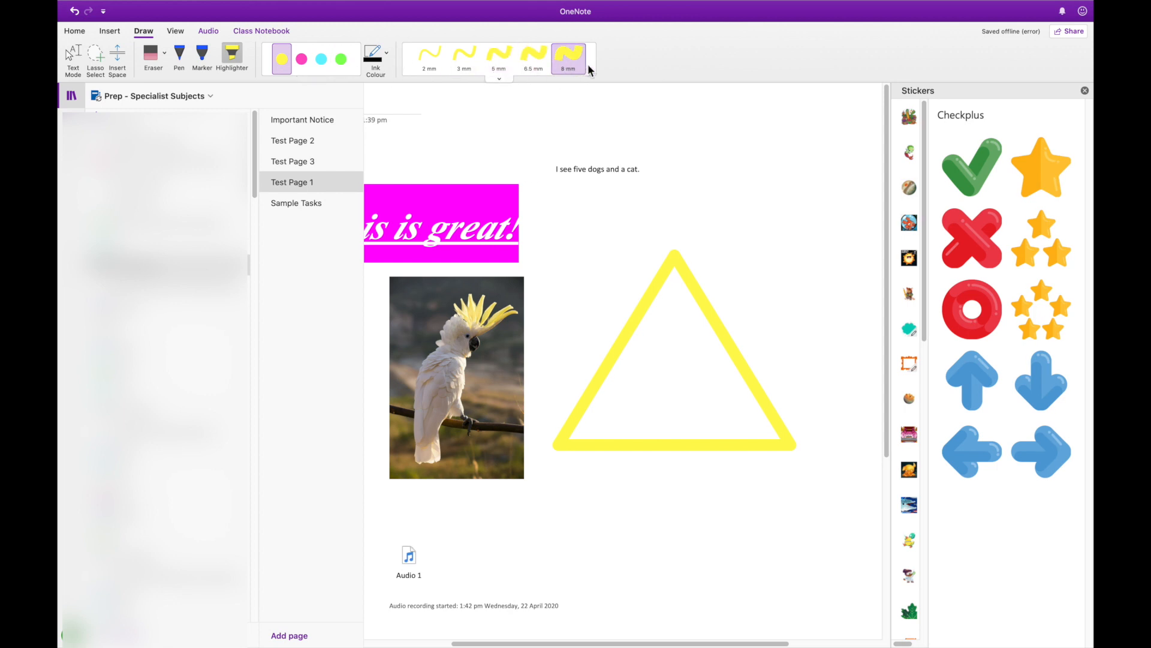
{"action": "left_click", "coordinate": [338, 60]}
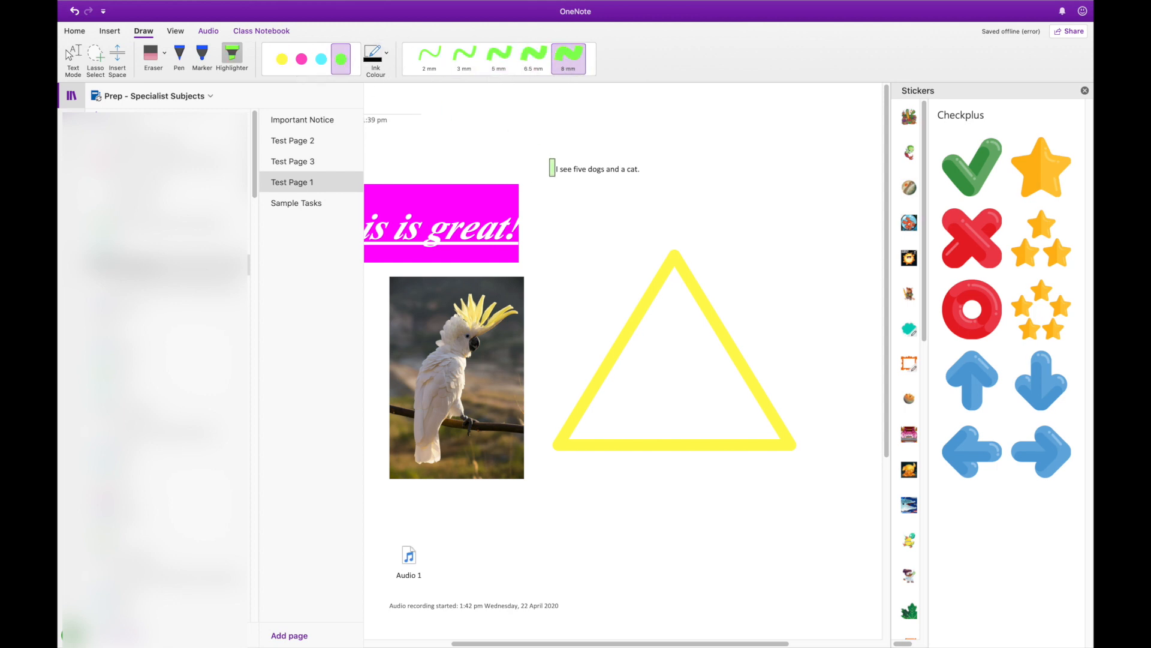
{"action": "left_click_drag", "start_coordinate": [551, 168], "coordinate": [646, 170]}
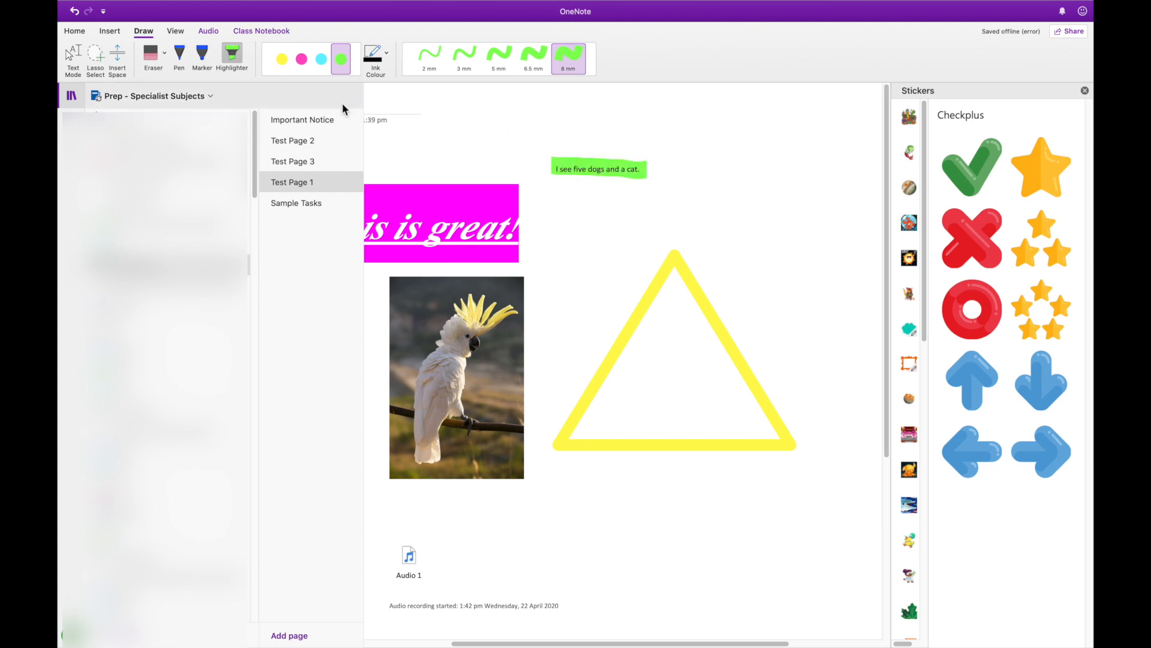
Draw a freehand squiggle above the triangle with the blue 0.5 mm Pen and return to text mode
{"action": "left_click", "coordinate": [178, 58]}
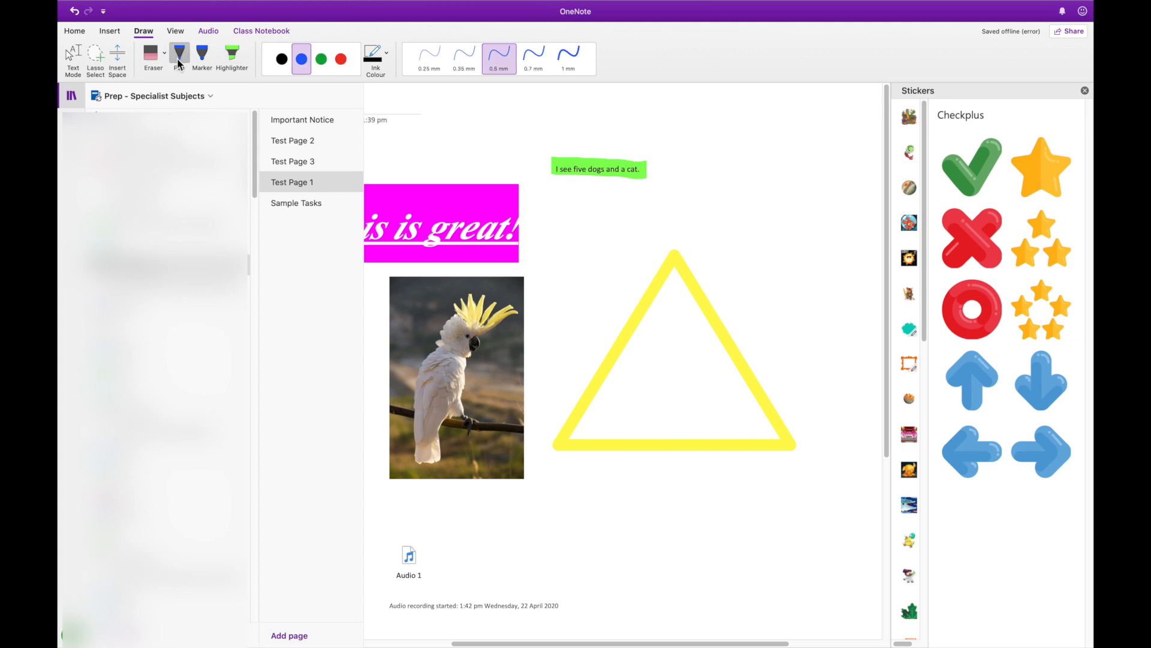
{"action": "mouse_move", "coordinate": [588, 246]}
{"action": "left_mouse_down"}
{"action": "mouse_move", "coordinate": [742, 204]}
{"action": "mouse_move", "coordinate": [600, 215]}
{"action": "left_mouse_up"}
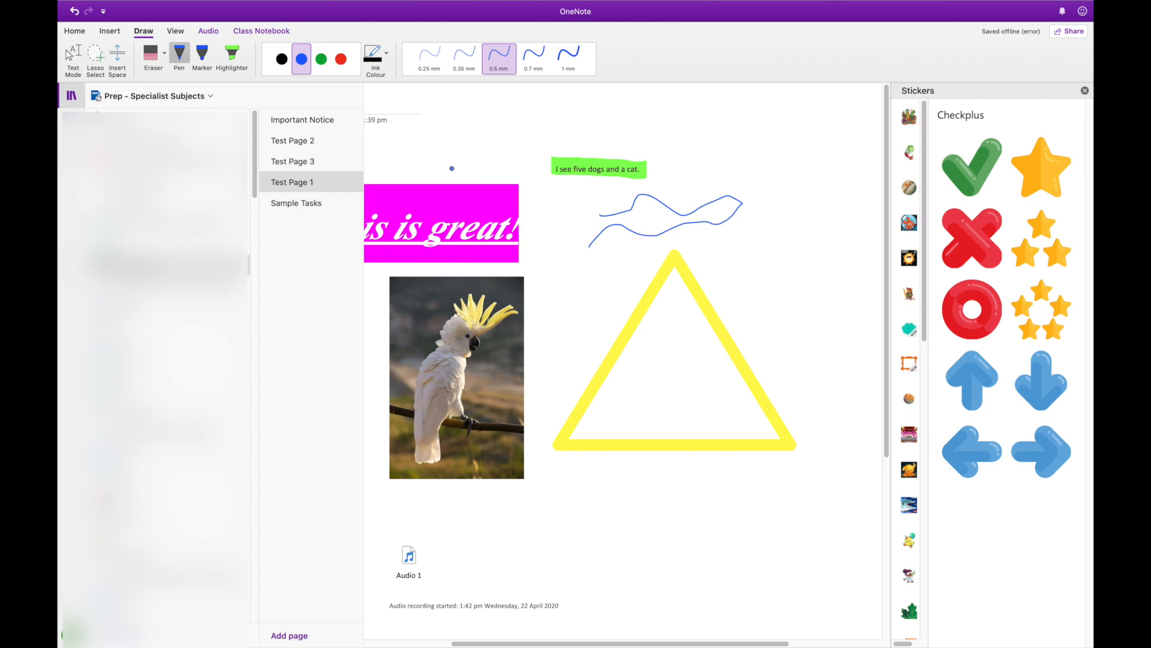
{"action": "scroll", "coordinate": [451, 168], "scroll_direction": "left", "scroll_amount": 5}
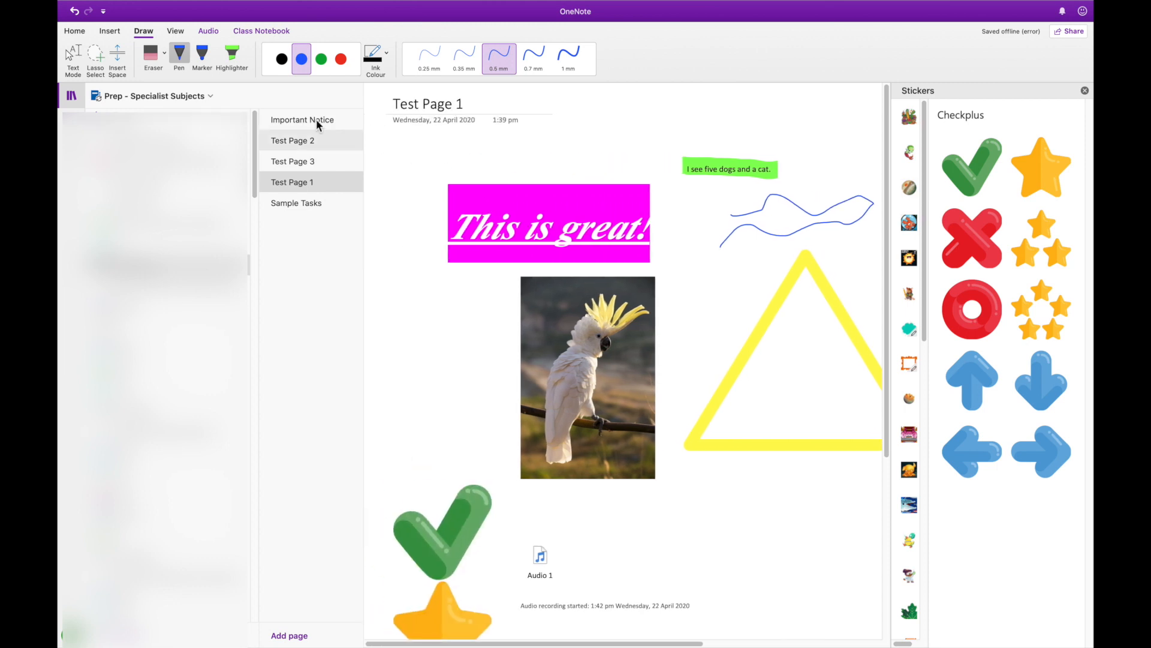
{"action": "left_click", "coordinate": [76, 58]}
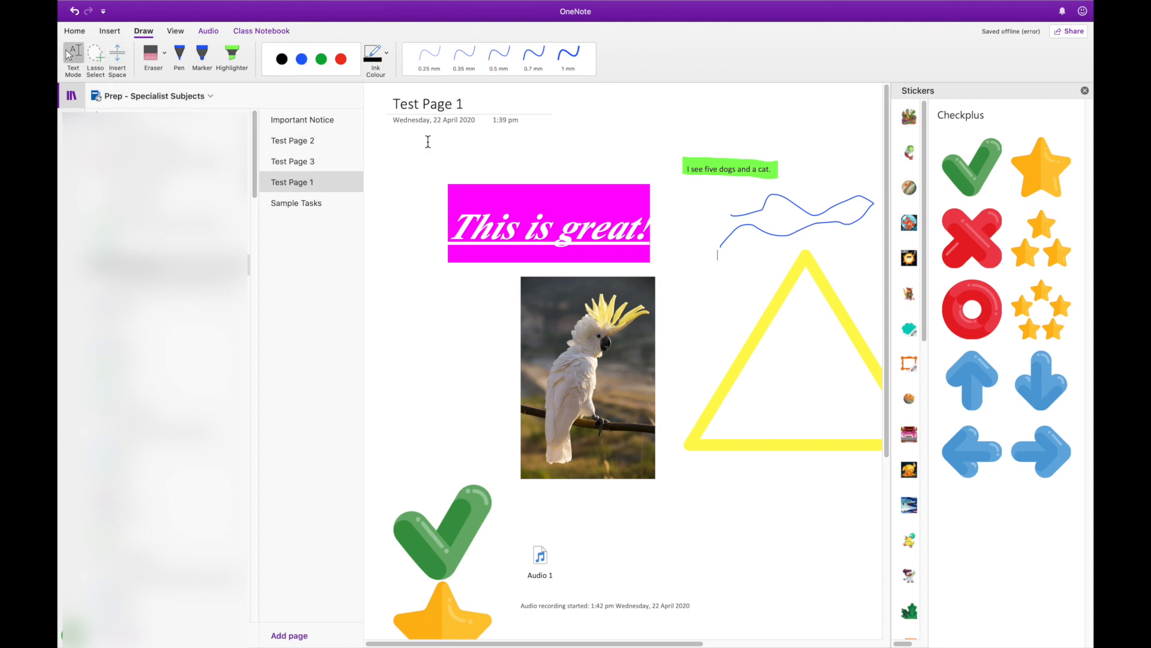
Try typing the test text "kjlkjk" on the page and erase it
{"action": "type", "text": "kjlkjk"}
{"action": "key", "text": "BackSpace"}
{"action": "key", "text": "BackSpace"}
{"action": "key", "text": "BackSpace"}
{"action": "key", "text": "BackSpace"}
{"action": "key", "text": "BackSpace"}
{"action": "key", "text": "BackSpace"}
Open Test Page 1 in the Immersive Reader, have it read aloud at a higher volume, pause it and return to the page
{"action": "left_click", "coordinate": [172, 34]}
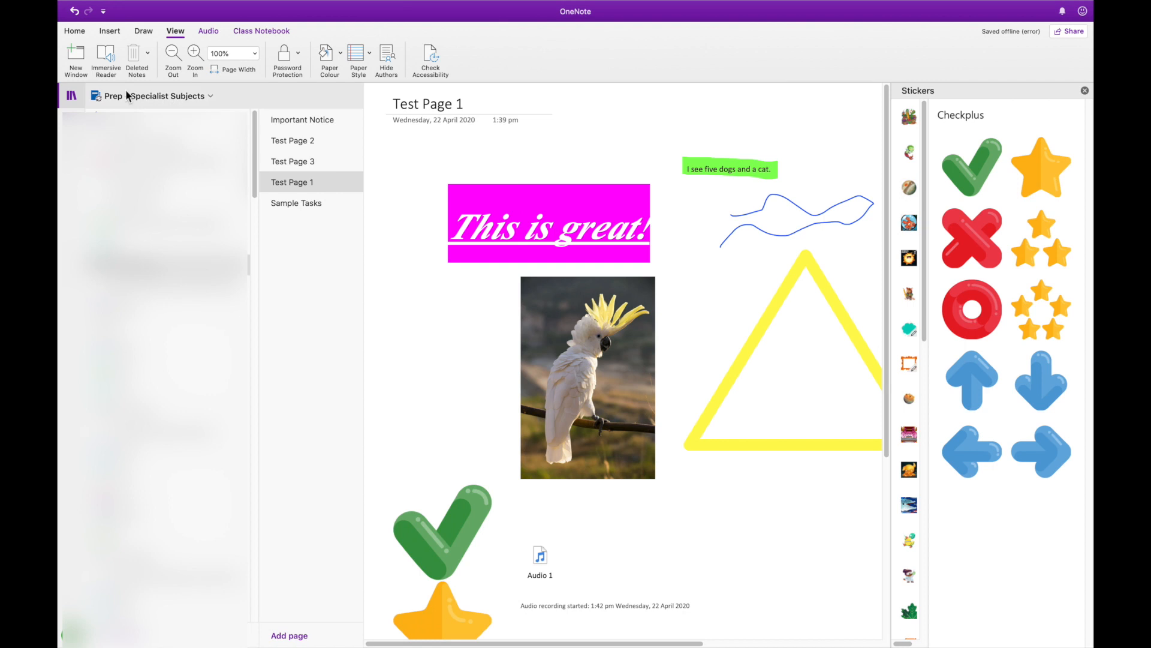
{"action": "left_click", "coordinate": [106, 58]}
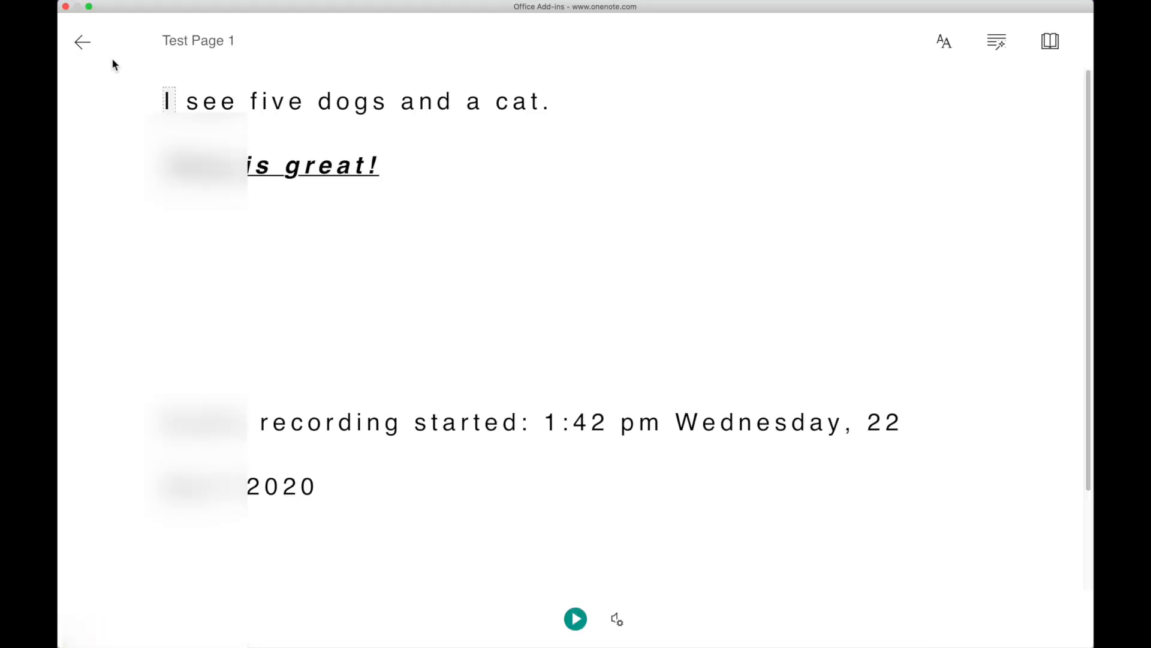
{"action": "left_click", "coordinate": [575, 619]}
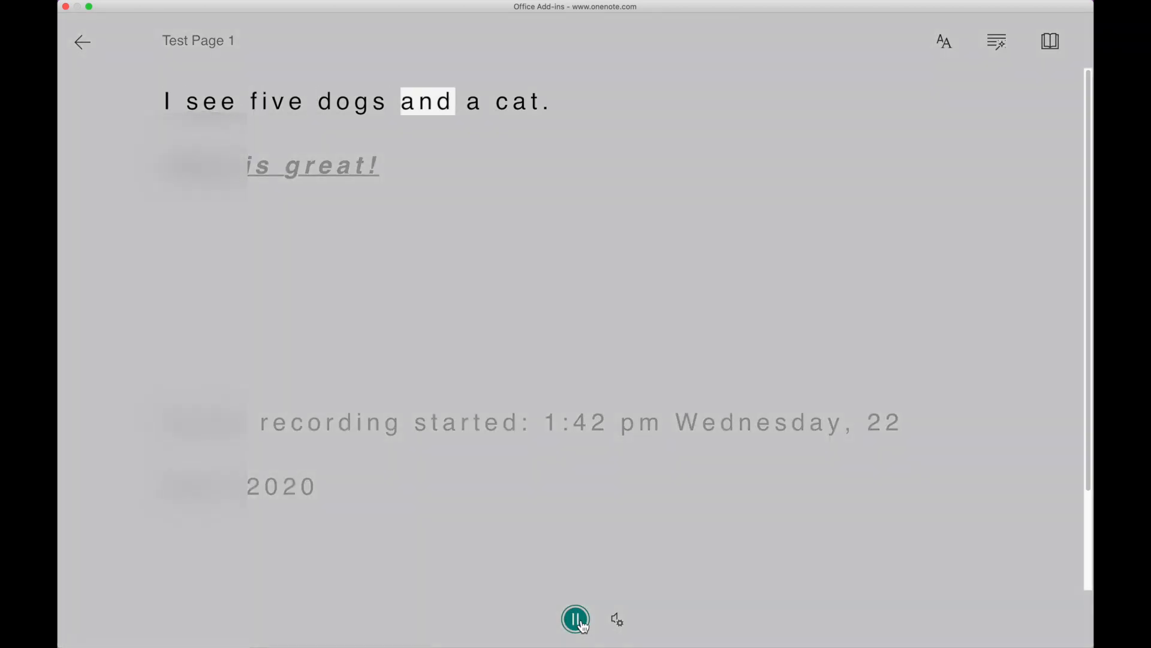
{"action": "key", "text": "XF86AudioRaiseVolume"}
{"action": "key", "text": "XF86AudioRaiseVolume"}
{"action": "key", "text": "XF86AudioRaiseVolume"}
{"action": "key", "text": "XF86AudioRaiseVolume"}
{"action": "key", "text": "XF86AudioRaiseVolume"}
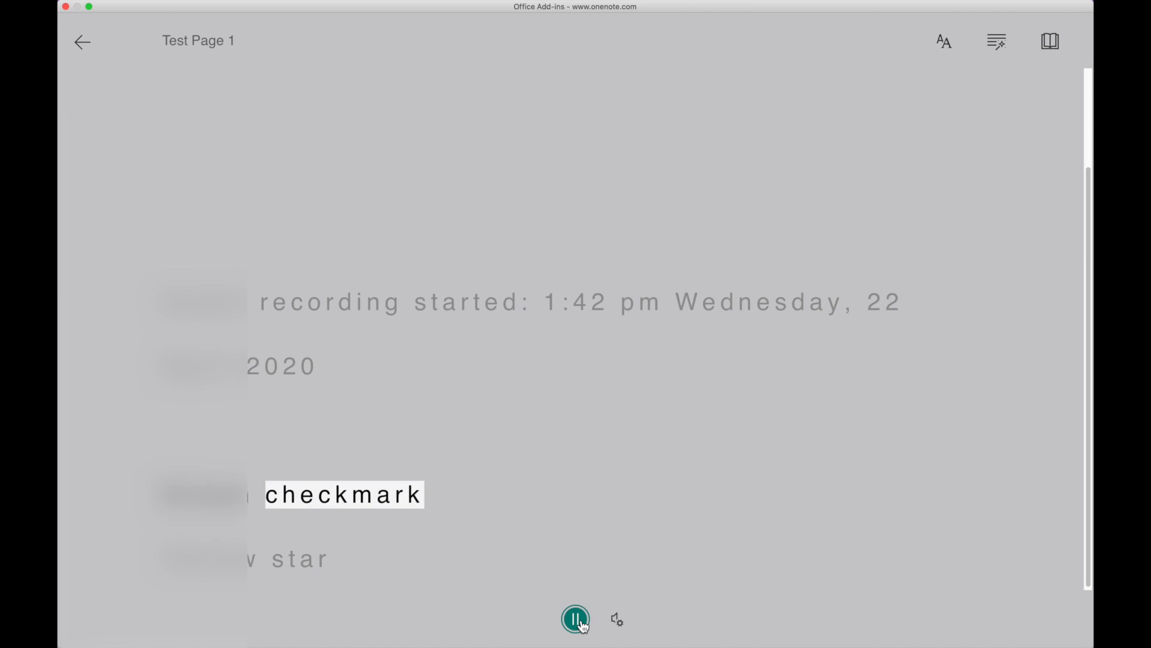
{"action": "left_click", "coordinate": [577, 619]}
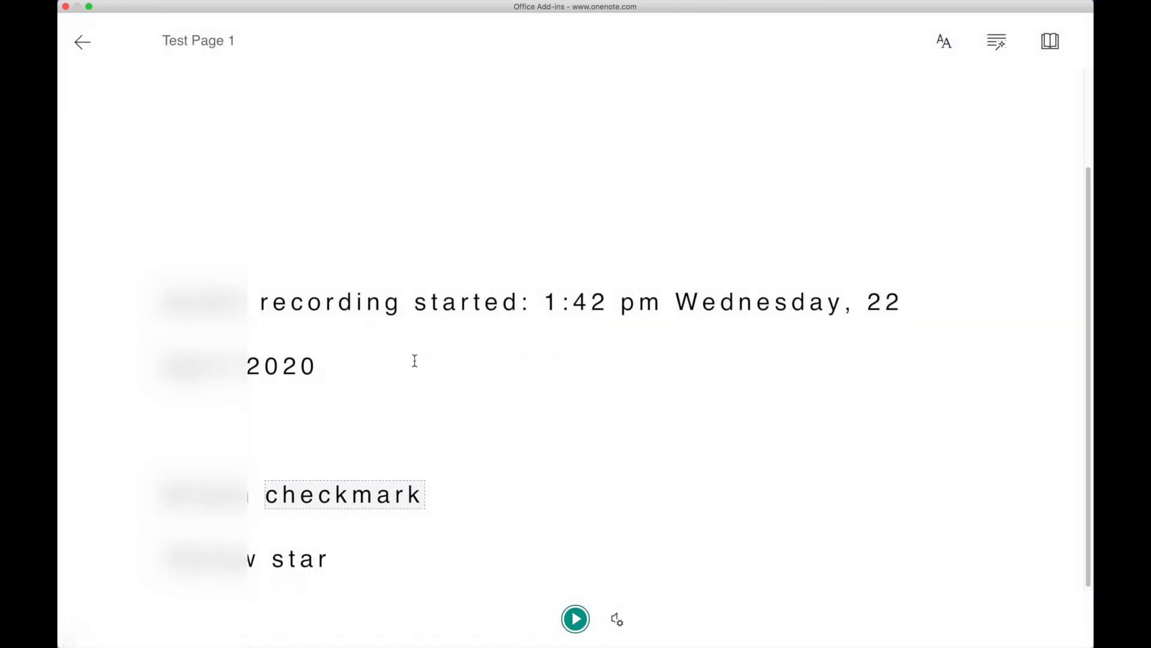
{"action": "left_click", "coordinate": [83, 42]}
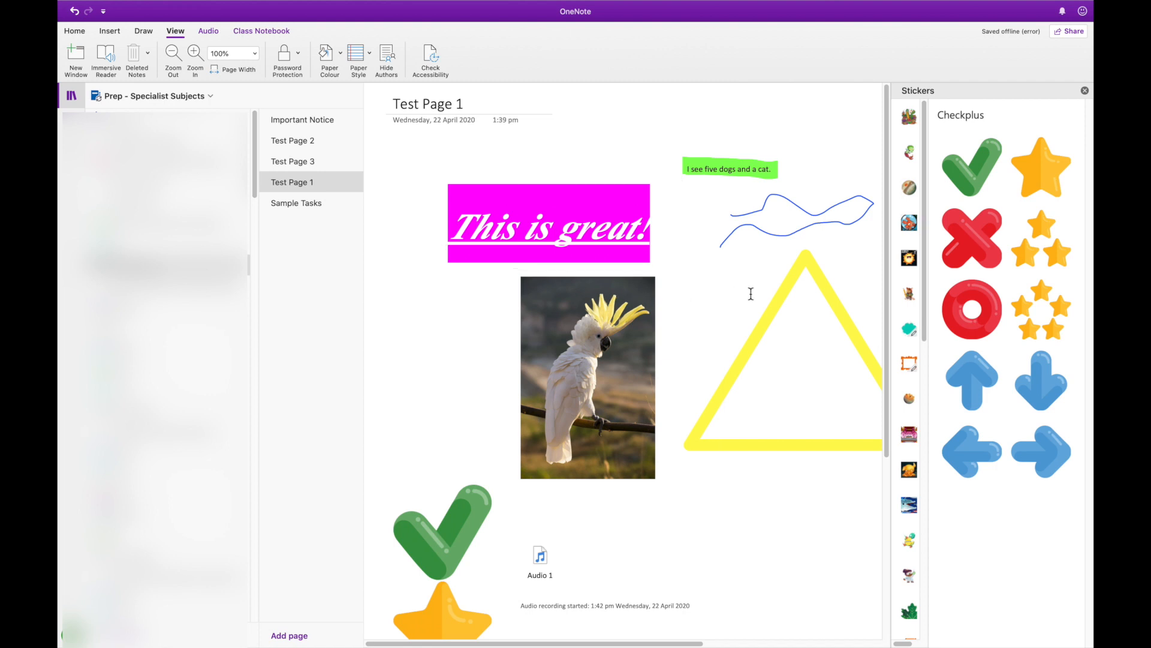
Change the paper colour of Test Page 1 to light blue
{"action": "scroll", "coordinate": [751, 294], "scroll_direction": "down", "scroll_amount": 1}
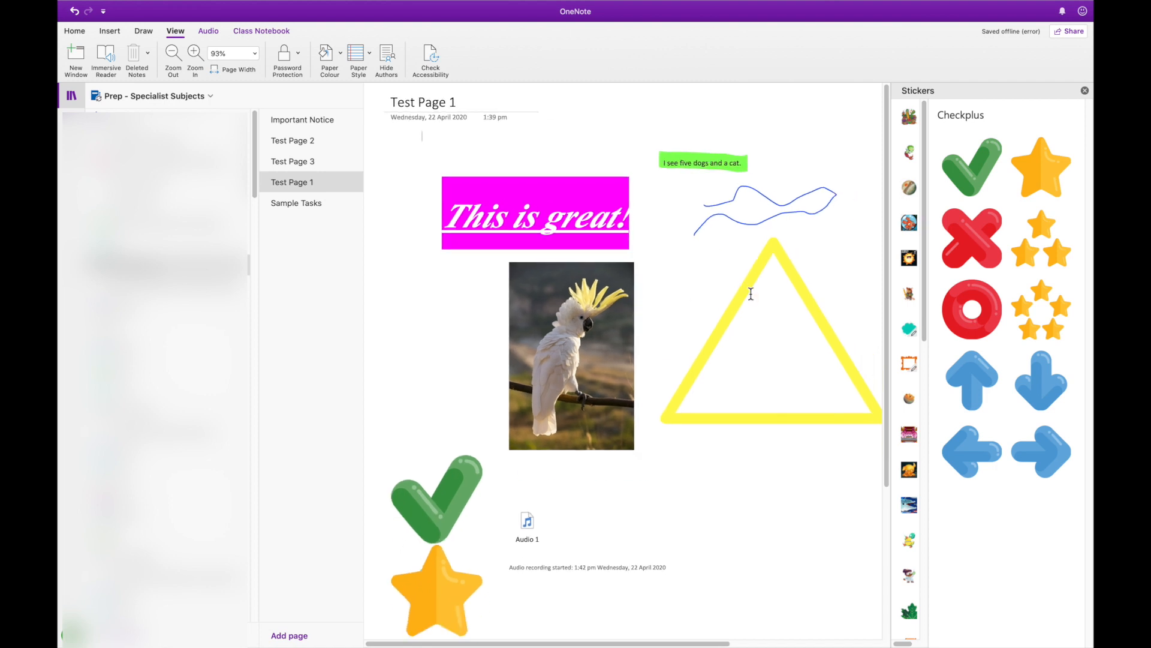
{"action": "left_click", "coordinate": [327, 57]}
{"action": "left_click", "coordinate": [332, 103]}
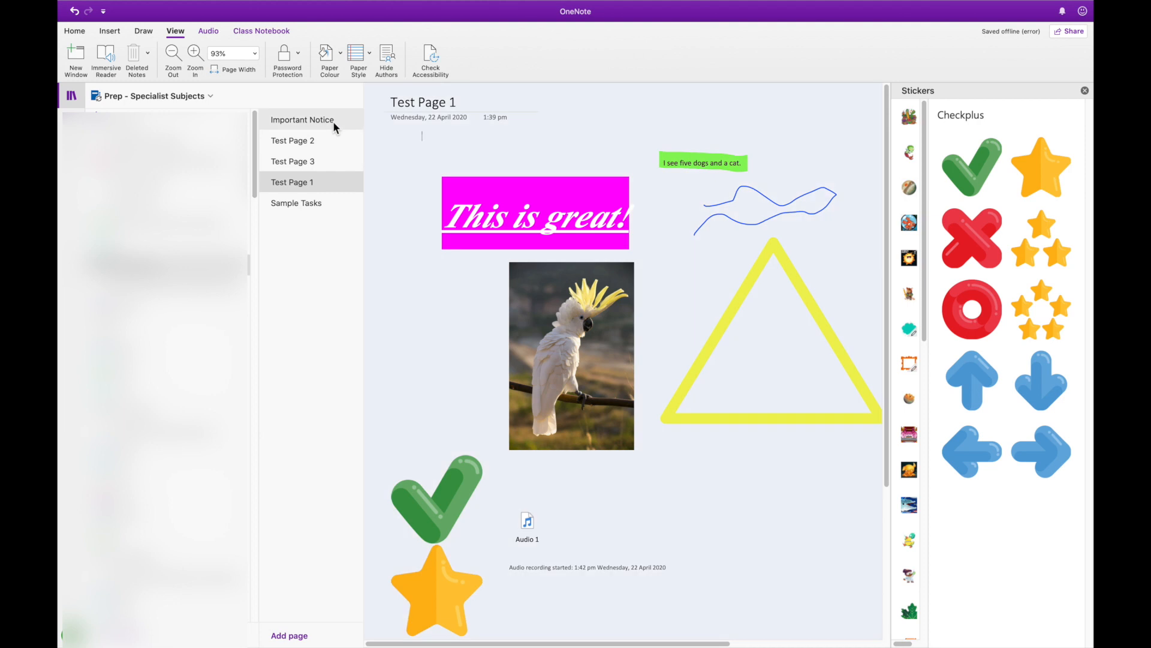
Try the narrowest rule lines on Test Page 1, replace them with the widest-spaced rule lines and inspect the page up close
{"action": "left_click", "coordinate": [358, 59]}
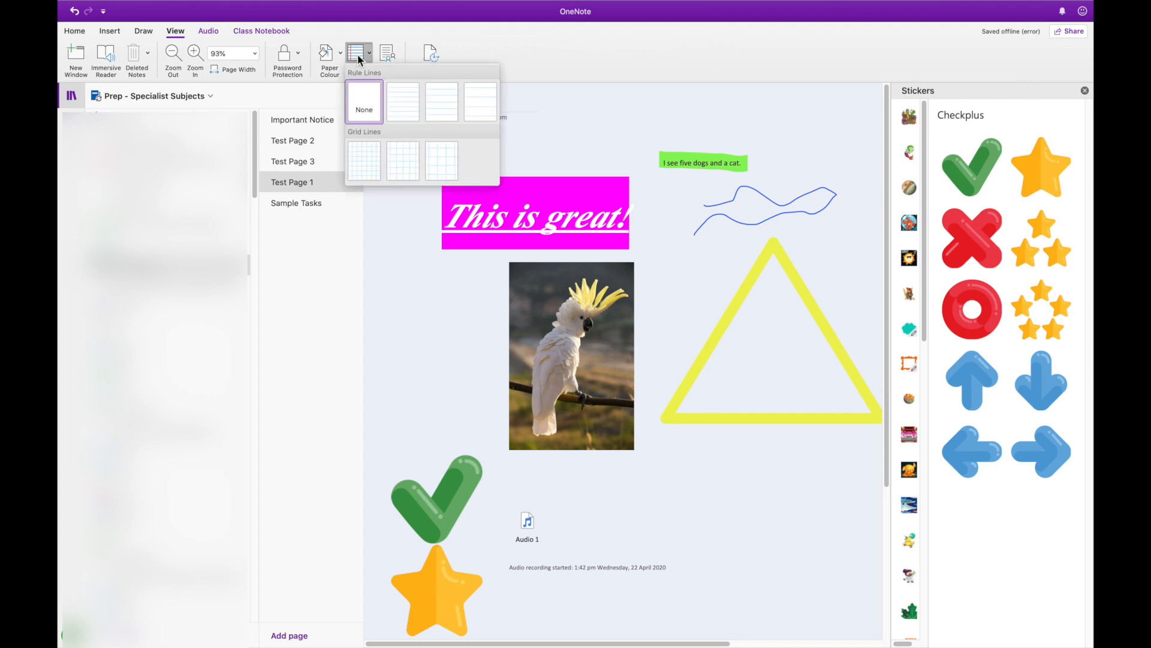
{"action": "left_click", "coordinate": [408, 116]}
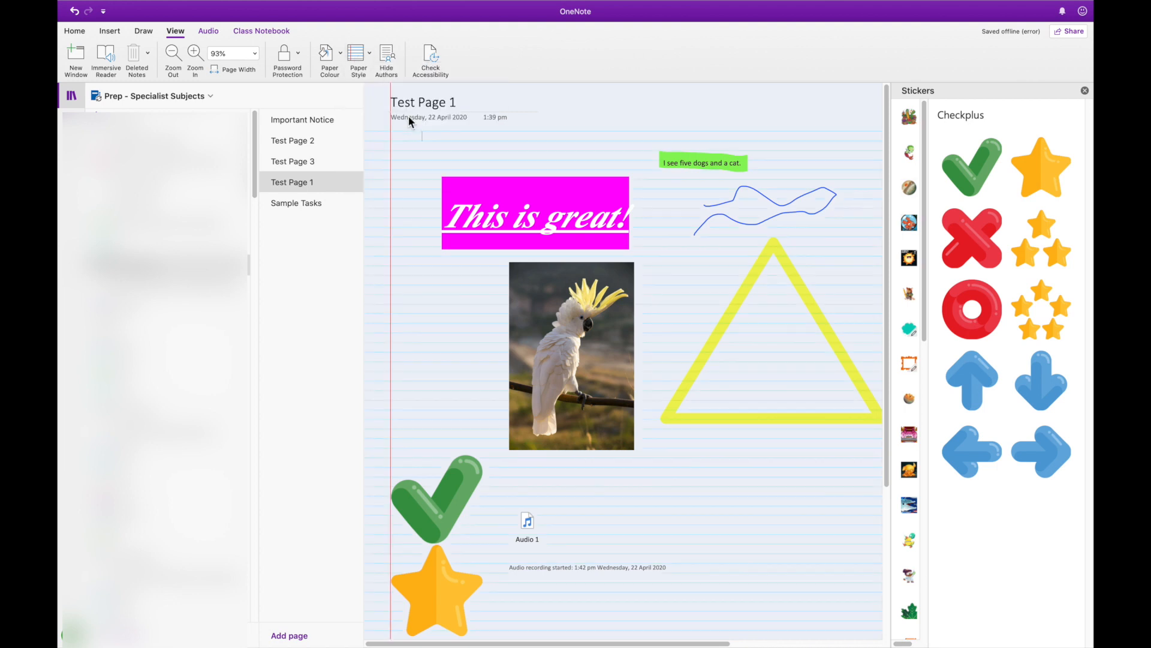
{"action": "left_click", "coordinate": [359, 59]}
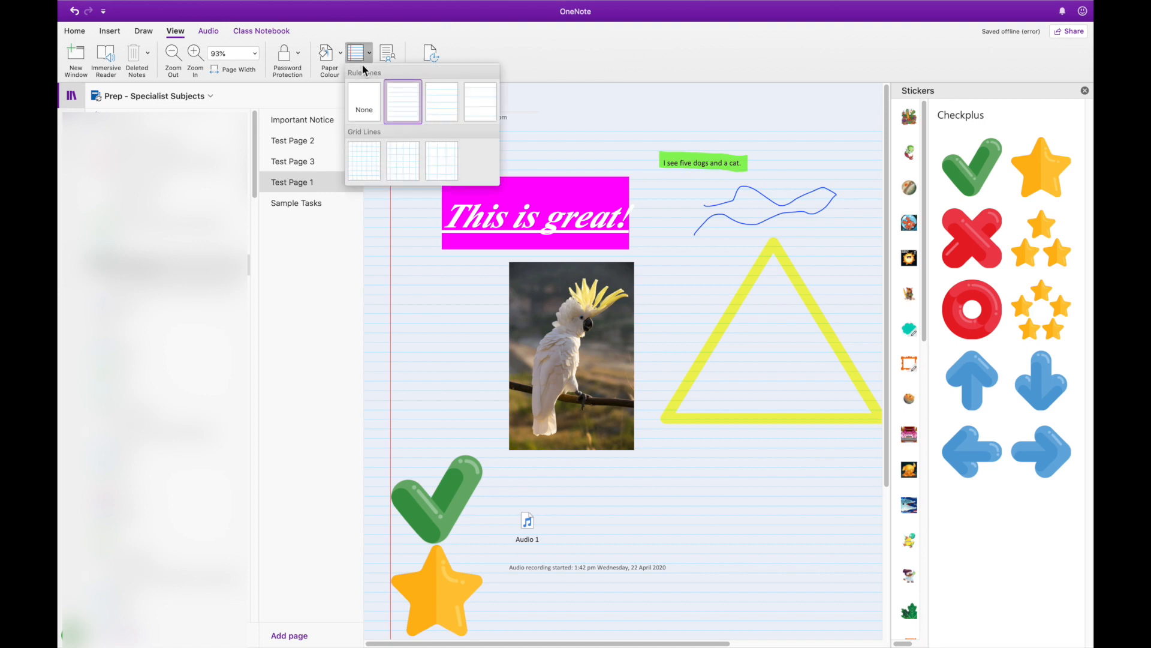
{"action": "left_click", "coordinate": [481, 106]}
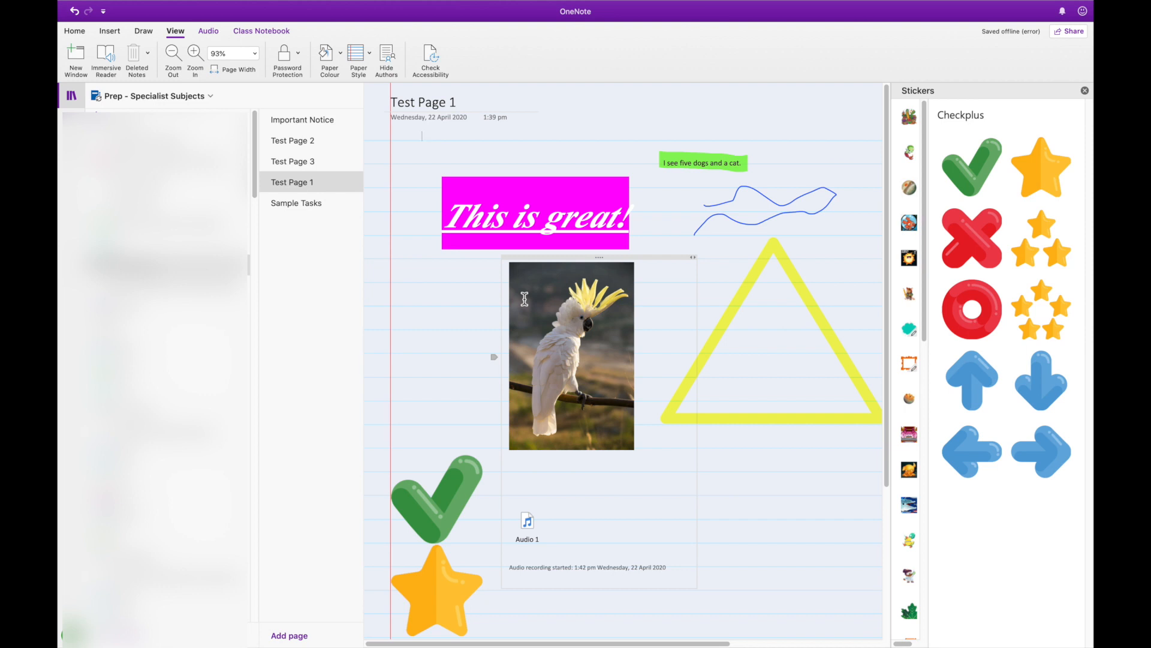
{"action": "scroll", "coordinate": [524, 298], "scroll_direction": "up", "scroll_amount": 3}
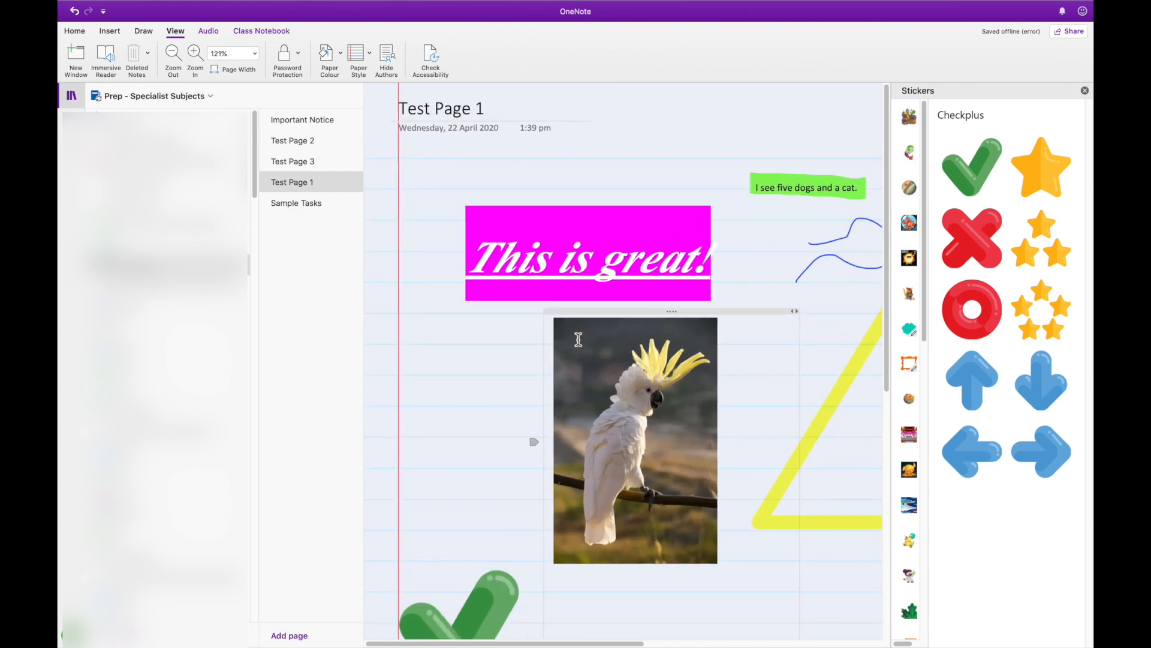
{"action": "scroll", "coordinate": [578, 339], "scroll_direction": "up", "scroll_amount": 5}
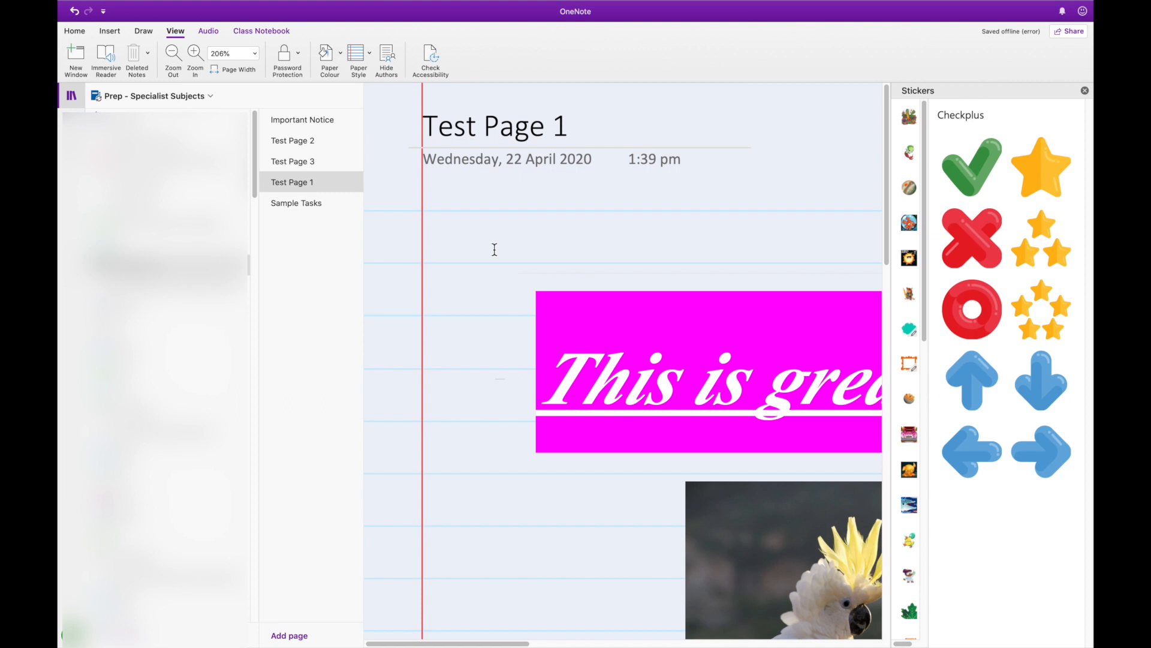
Open the Sample Tasks page and insert the picture flowers.jpg from the Today's photos folder
{"action": "left_click", "coordinate": [315, 205]}
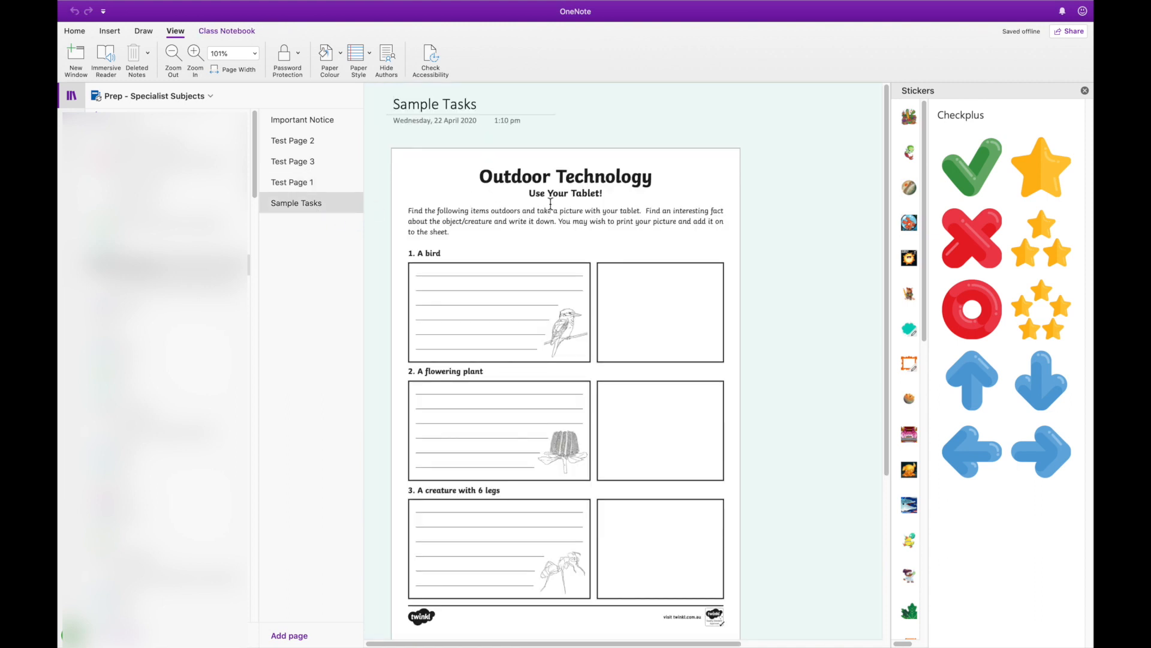
{"action": "scroll", "coordinate": [604, 231], "scroll_direction": "down", "scroll_amount": 3}
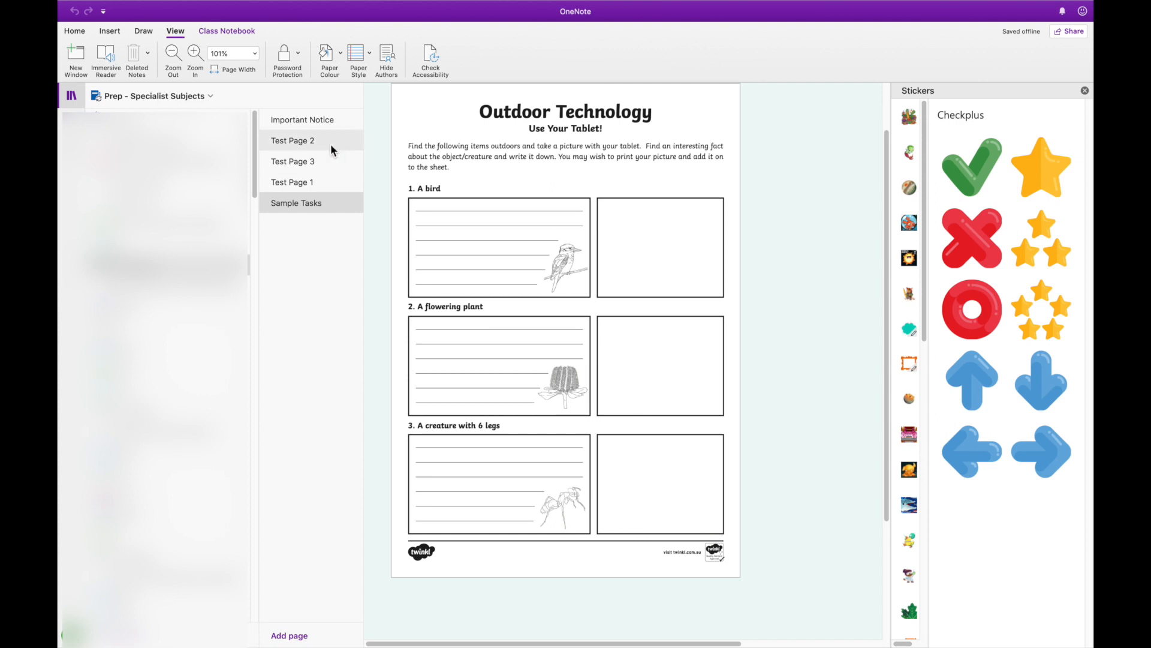
{"action": "left_click", "coordinate": [114, 32]}
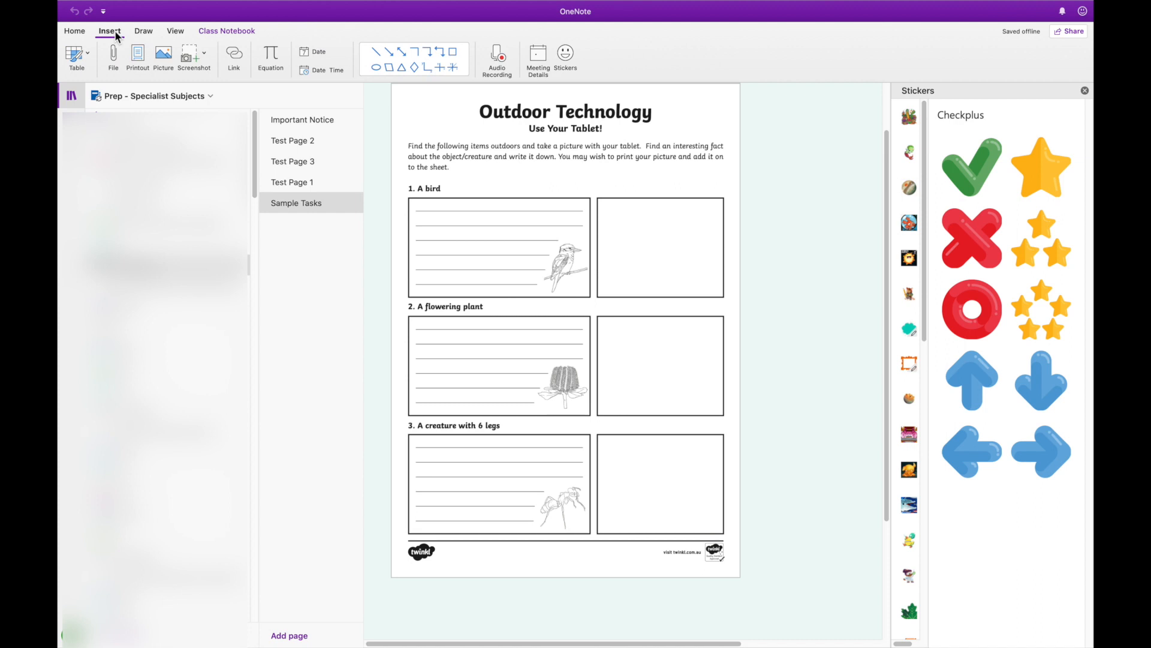
{"action": "left_click", "coordinate": [163, 55]}
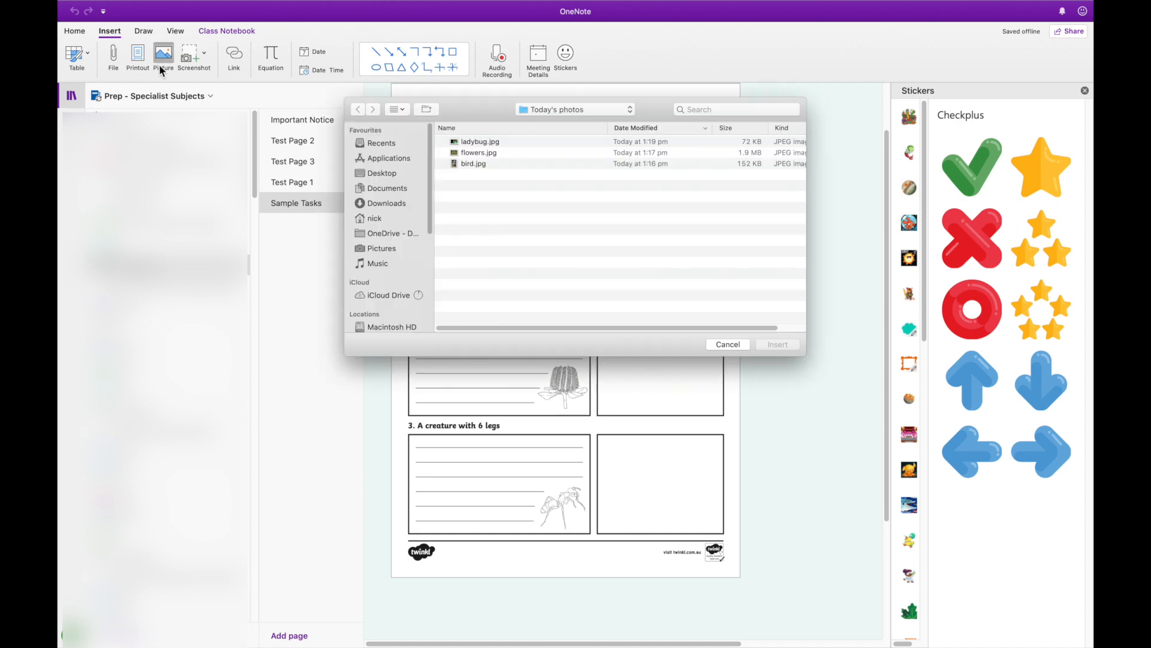
{"action": "left_click", "coordinate": [461, 152]}
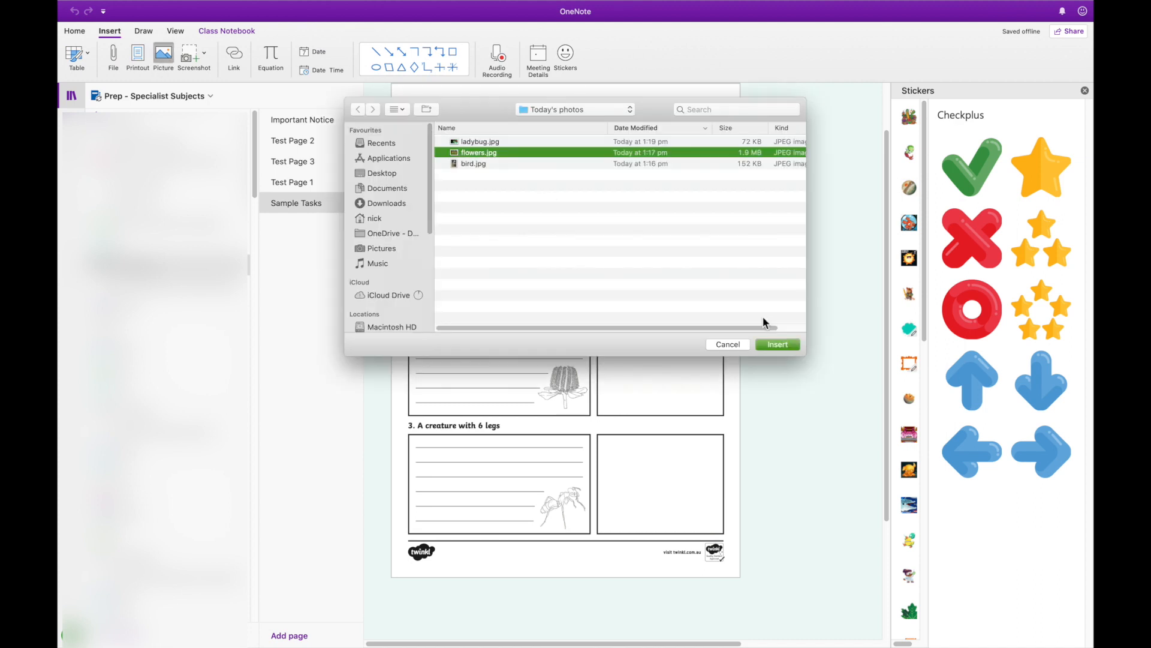
{"action": "left_click", "coordinate": [775, 345]}
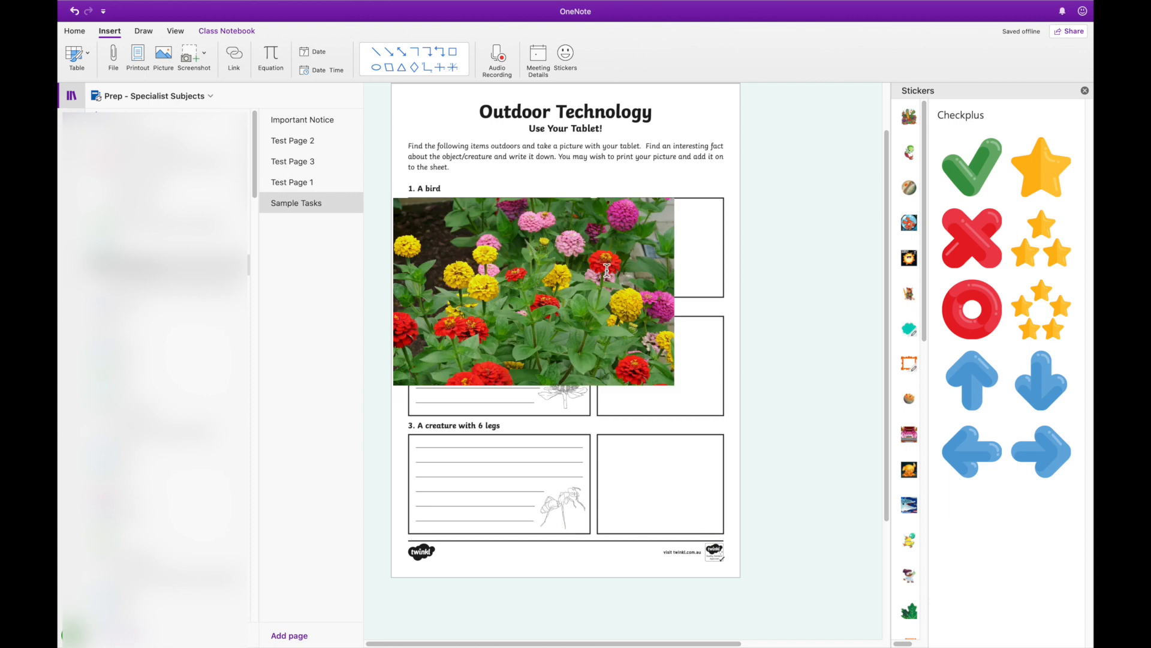
Move the flower photo into the empty picture box beside "2. A flowering plant" and shrink it to fit inside the frame
{"action": "left_click", "coordinate": [476, 252]}
{"action": "left_click_drag", "start_coordinate": [475, 253], "coordinate": [724, 465]}
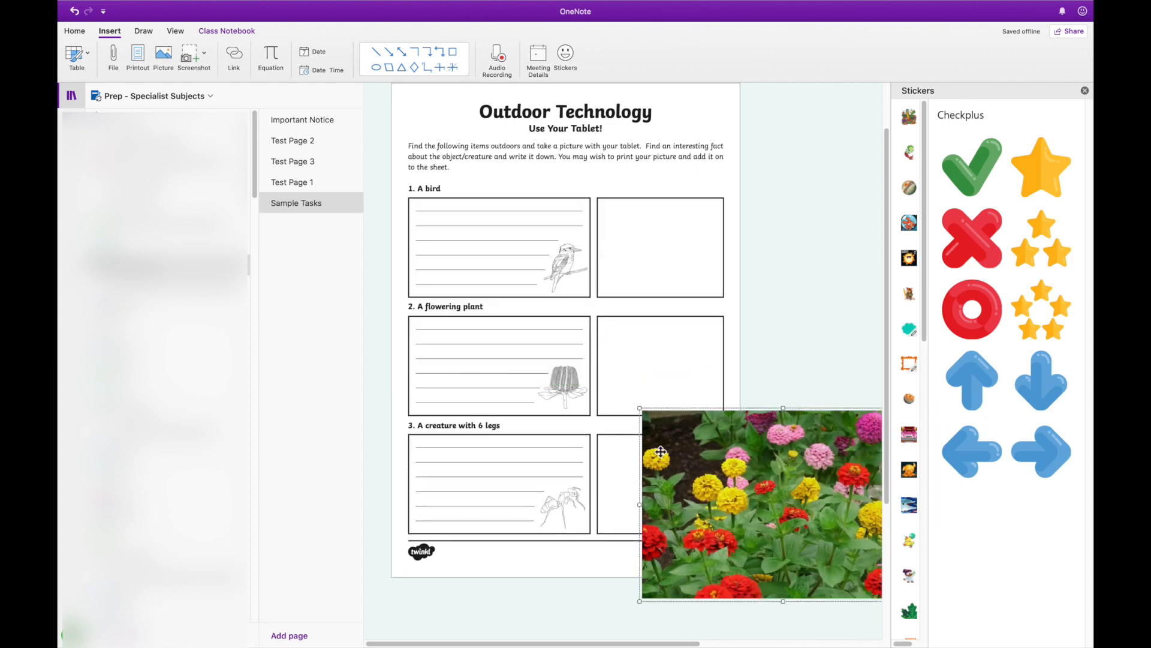
{"action": "left_click_drag", "start_coordinate": [644, 412], "coordinate": [767, 496]}
{"action": "left_click_drag", "start_coordinate": [807, 535], "coordinate": [635, 360]}
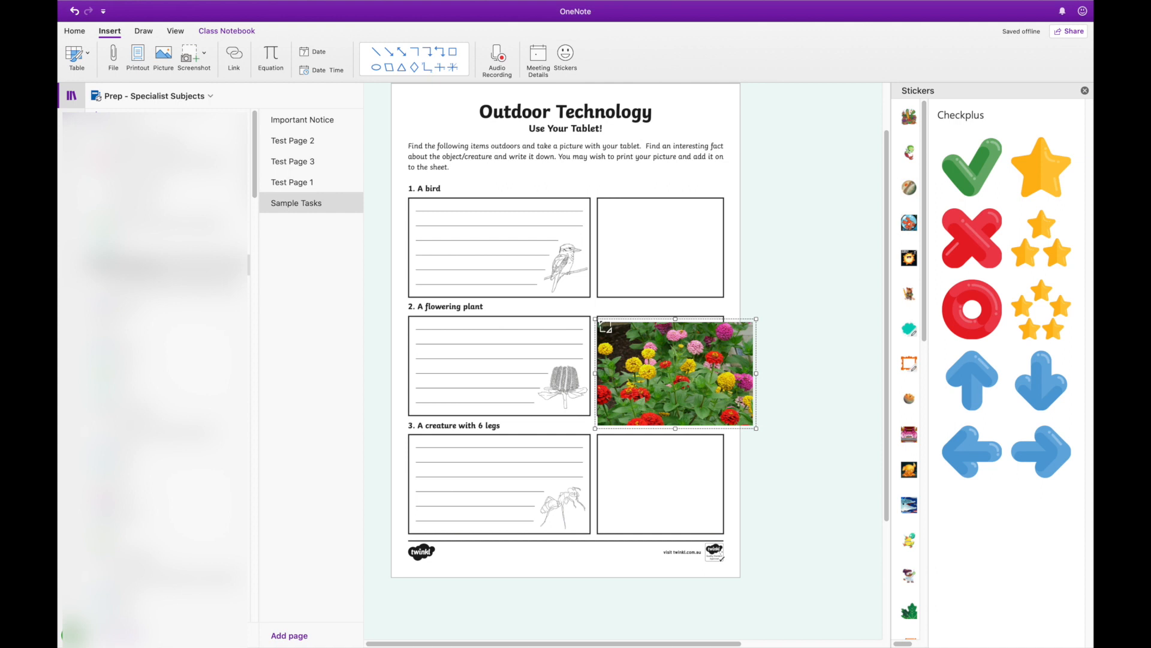
{"action": "left_click_drag", "start_coordinate": [598, 320], "coordinate": [676, 356]}
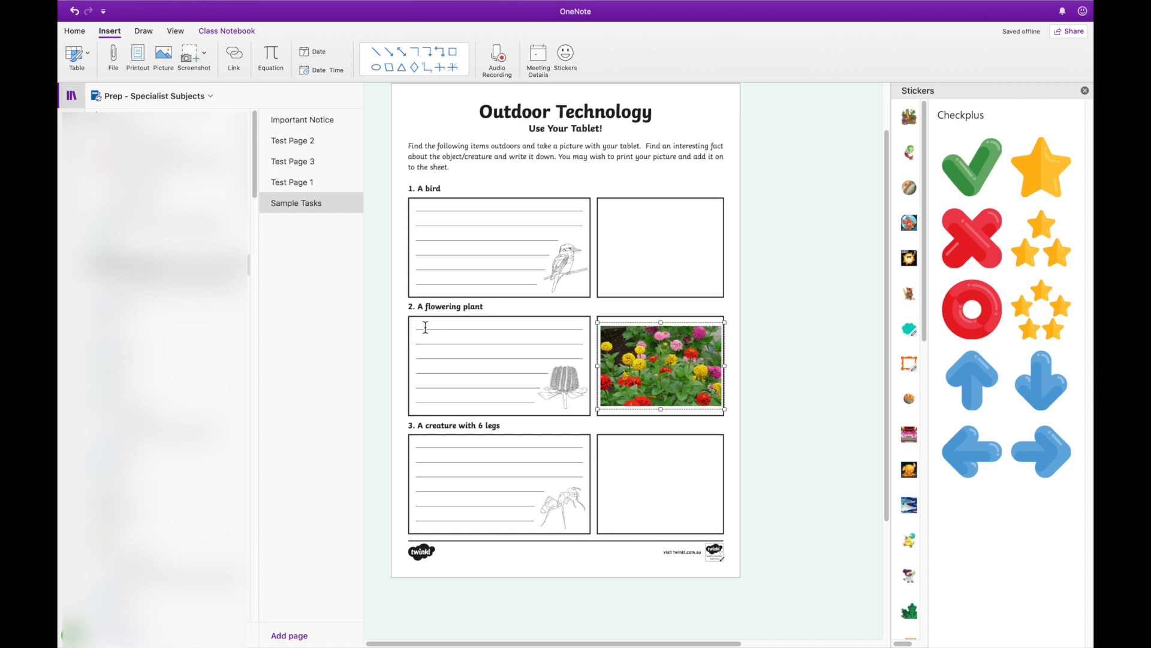
Place the text cursor on the first writing line under "2. A flowering plant" and set the font colour to standard blue
{"action": "scroll", "coordinate": [430, 327], "scroll_direction": "up", "scroll_amount": 5}
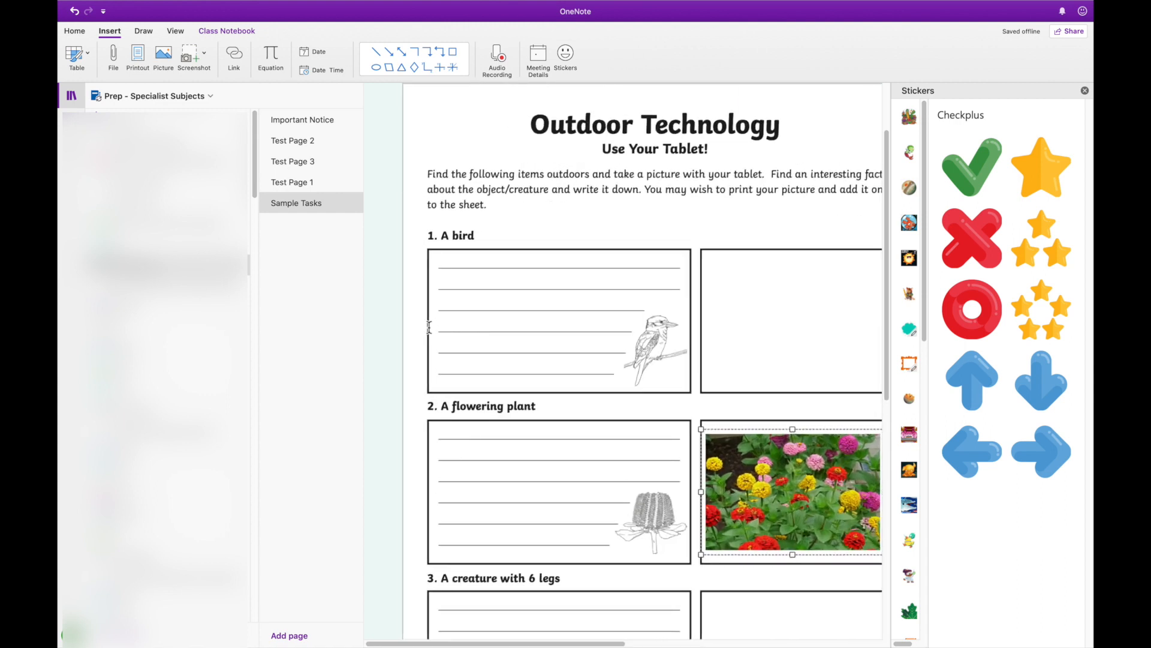
{"action": "scroll", "coordinate": [429, 327], "scroll_direction": "down", "scroll_amount": 5}
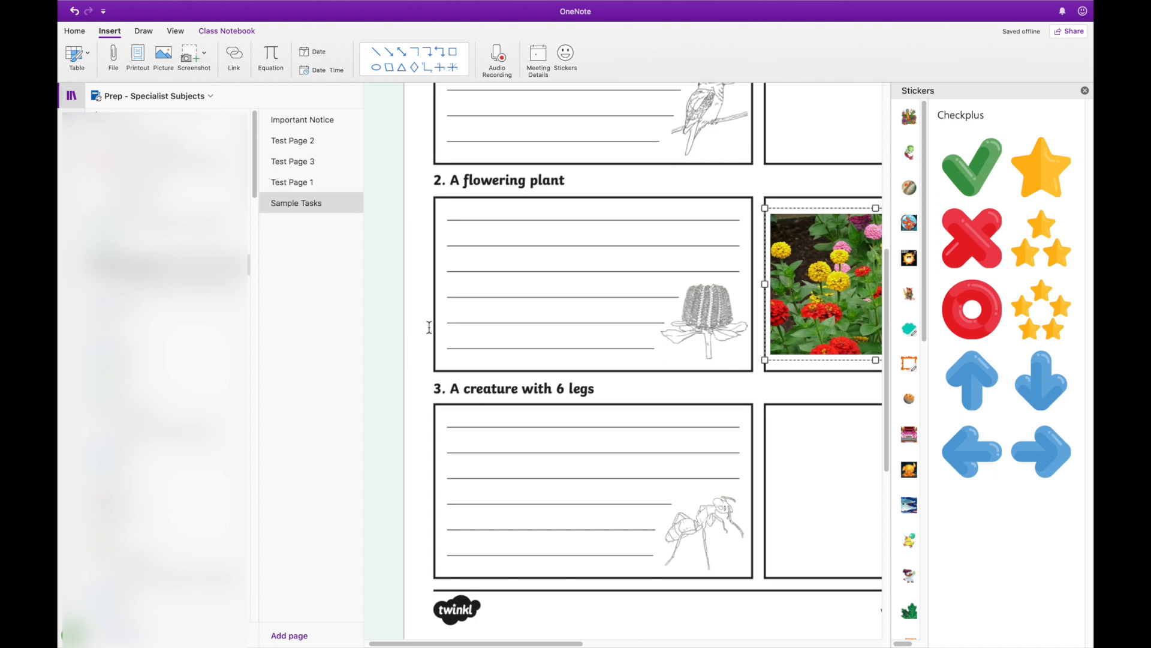
{"action": "left_click", "coordinate": [457, 209]}
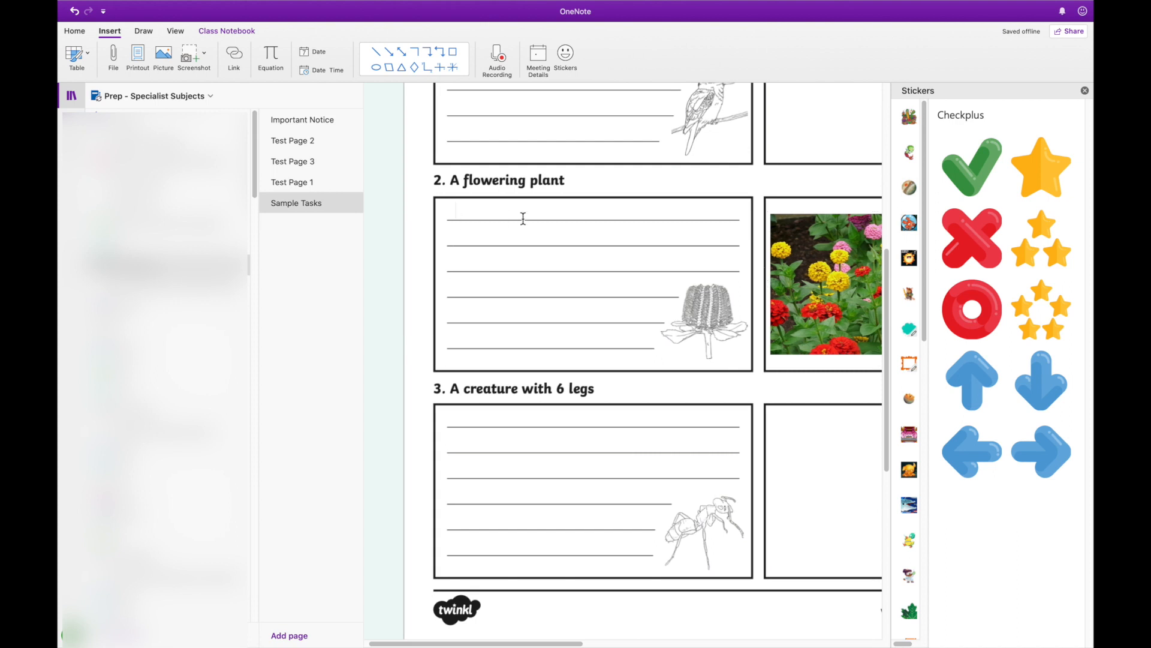
{"action": "left_click", "coordinate": [75, 32]}
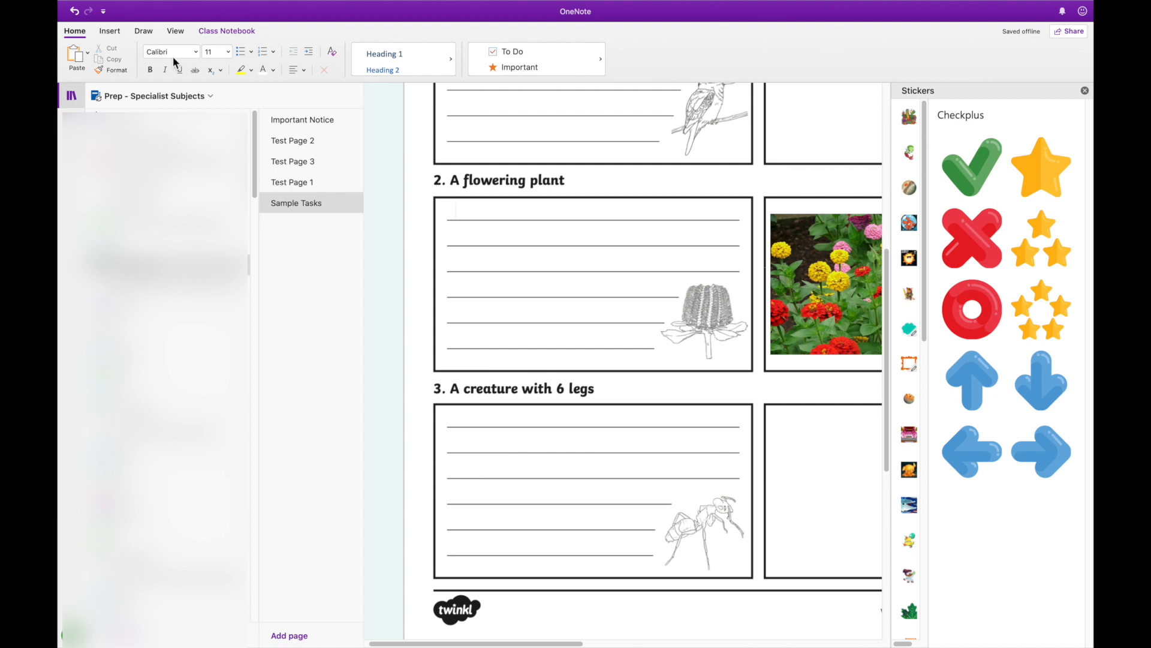
{"action": "left_click", "coordinate": [273, 70]}
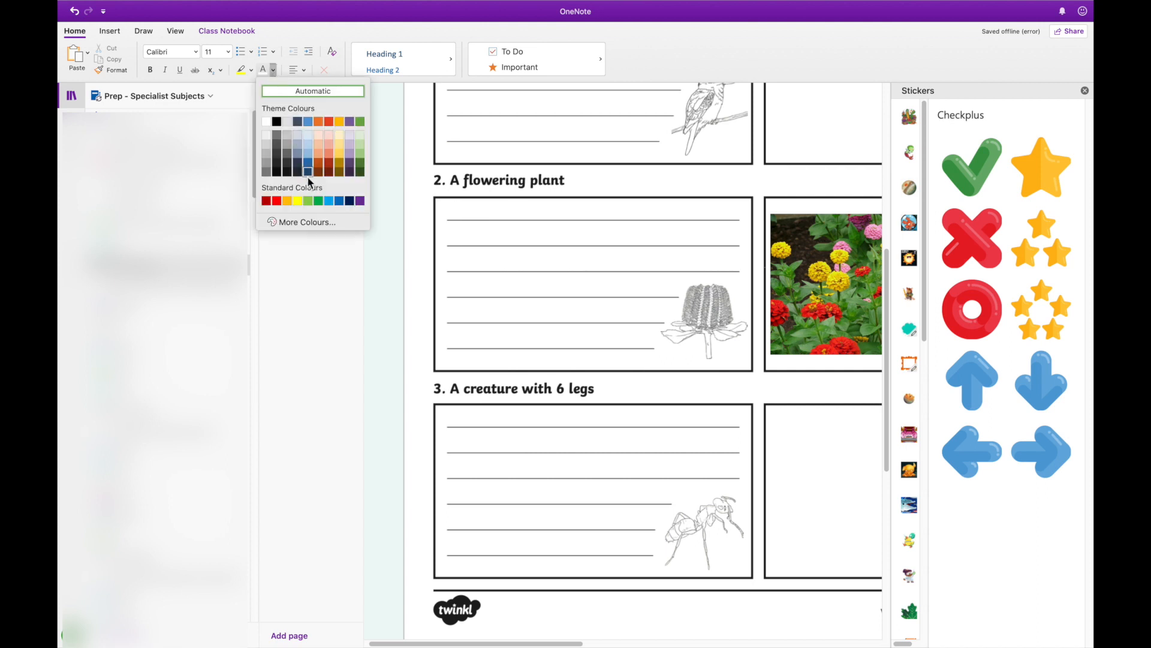
{"action": "left_click", "coordinate": [338, 201]}
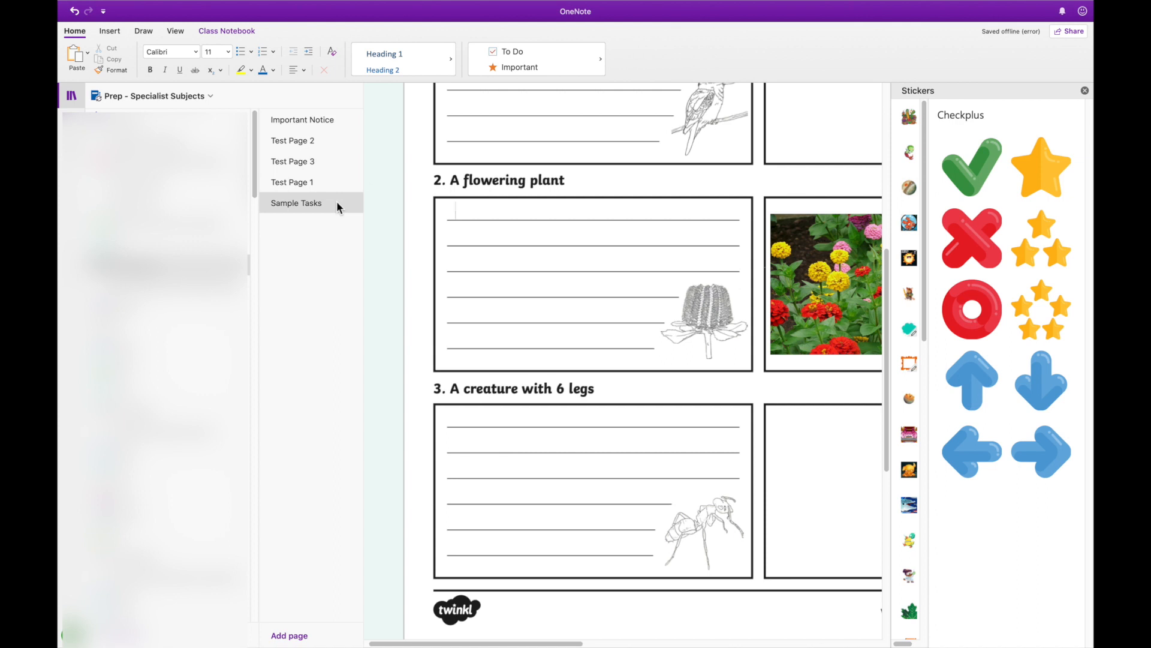
Write "I have these beautiful flowers in my garden." on the first line of the flowering plant box and start a new line
{"action": "type", "text": "I"}
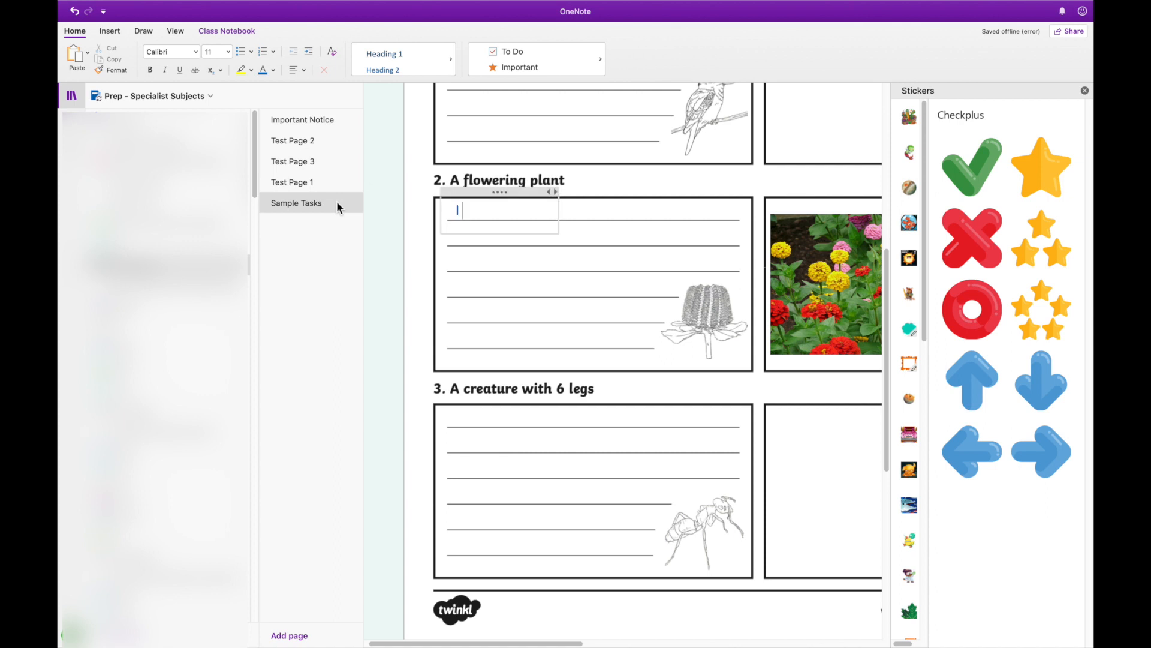
{"action": "type", "text": " have these "}
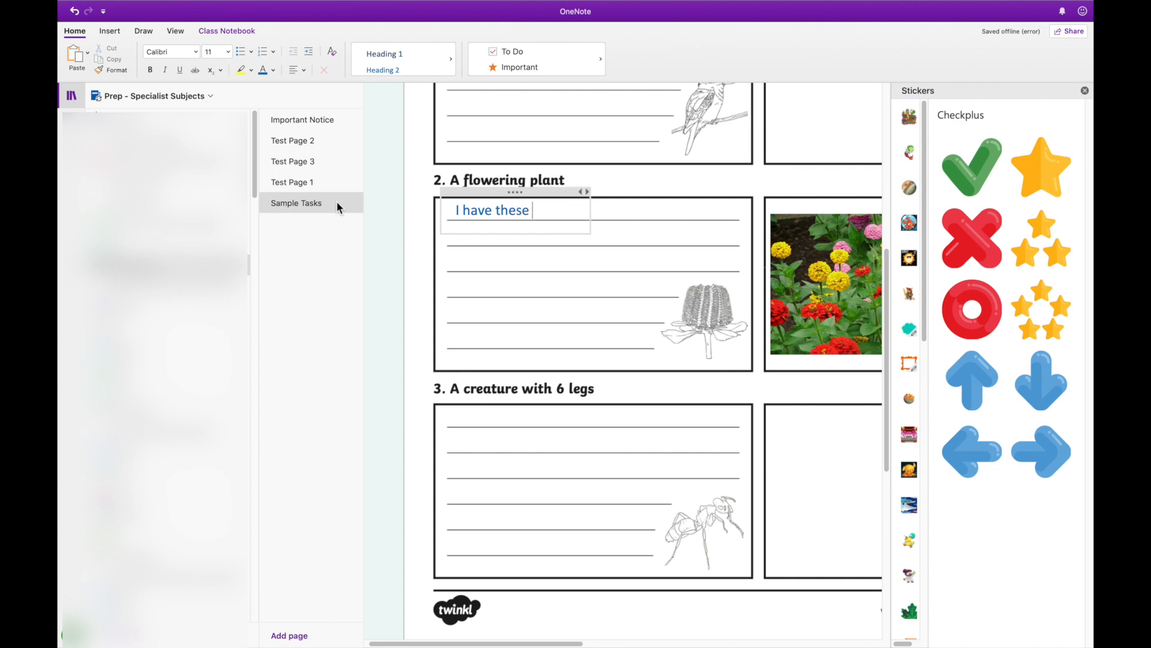
{"action": "type", "text": "beaut"}
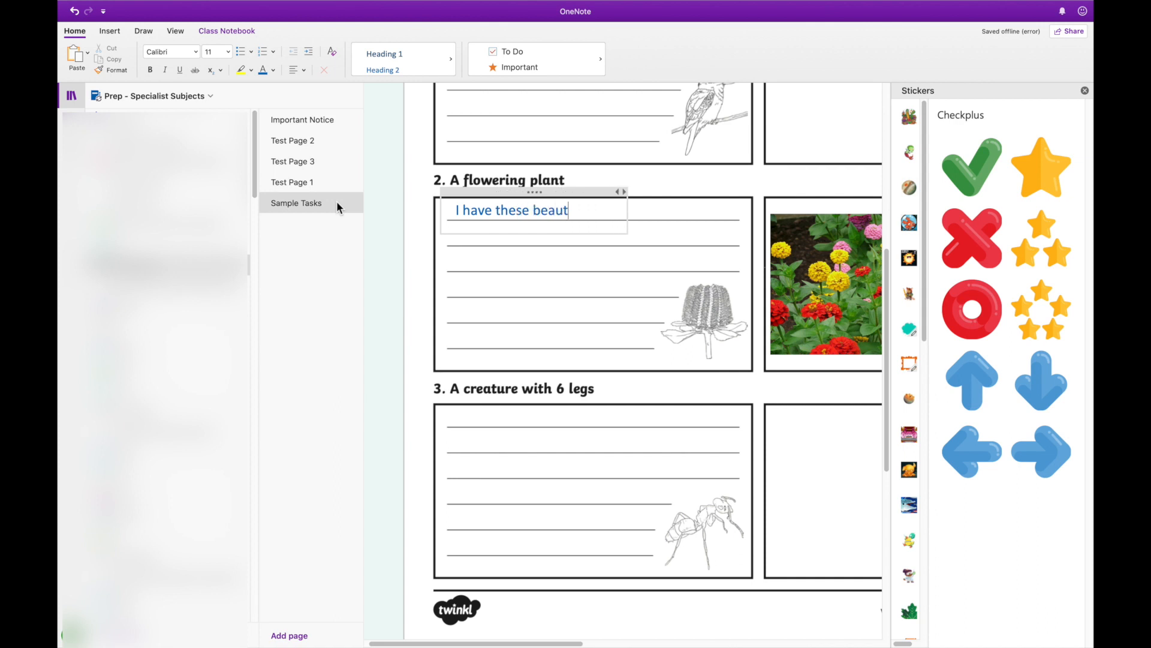
{"action": "type", "text": "ifula"}
{"action": "key", "text": "BackSpace"}
{"action": "key", "text": "BackSpace"}
{"action": "type", "text": "al"}
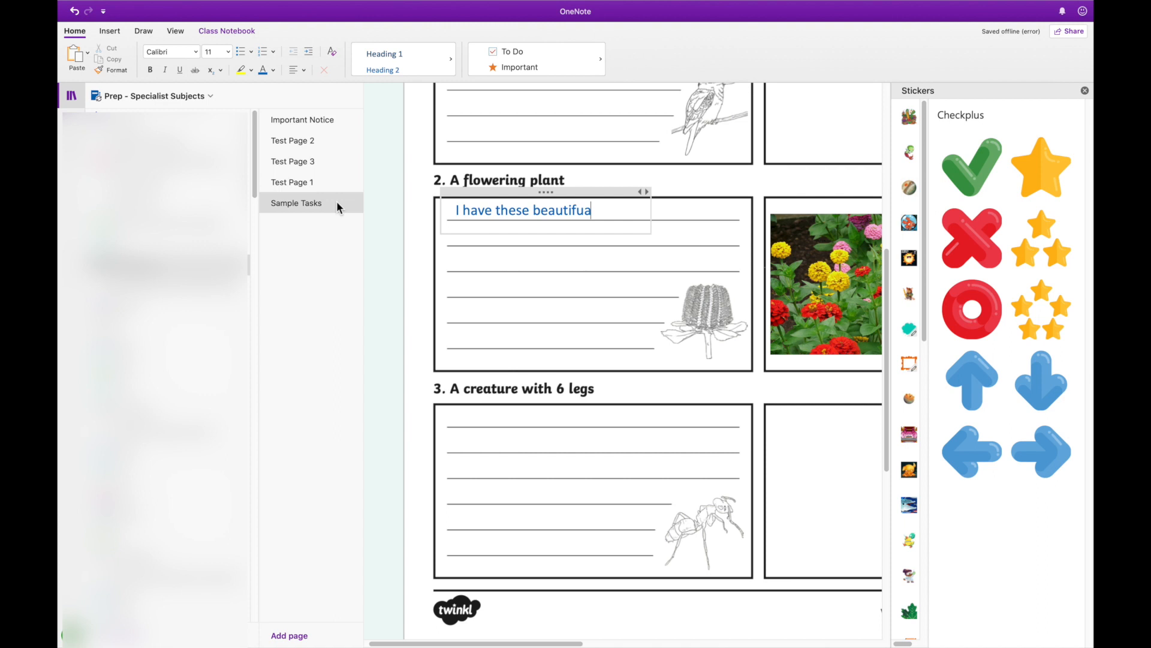
{"action": "key", "text": "BackSpace"}
{"action": "key", "text": "BackSpace"}
{"action": "key", "text": "BackSpace"}
{"action": "type", "text": "l flowers"}
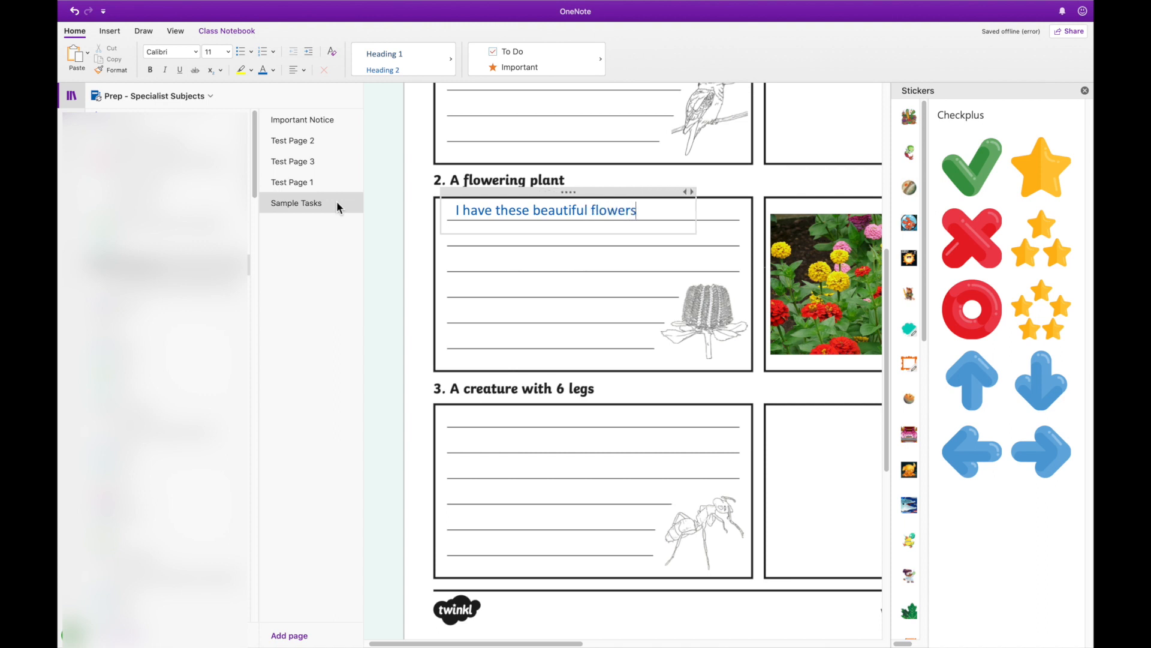
{"action": "type", "text": " in my gardent"}
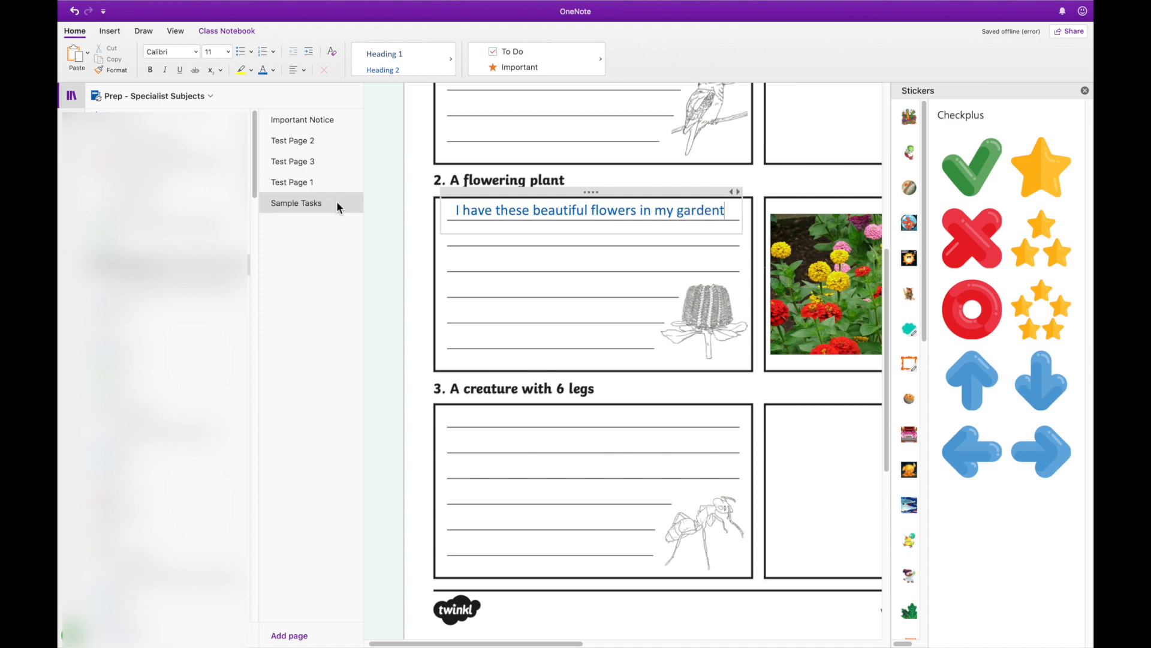
{"action": "key", "text": "BackSpace"}
{"action": "type", "text": "."}
{"action": "key", "text": "Return"}
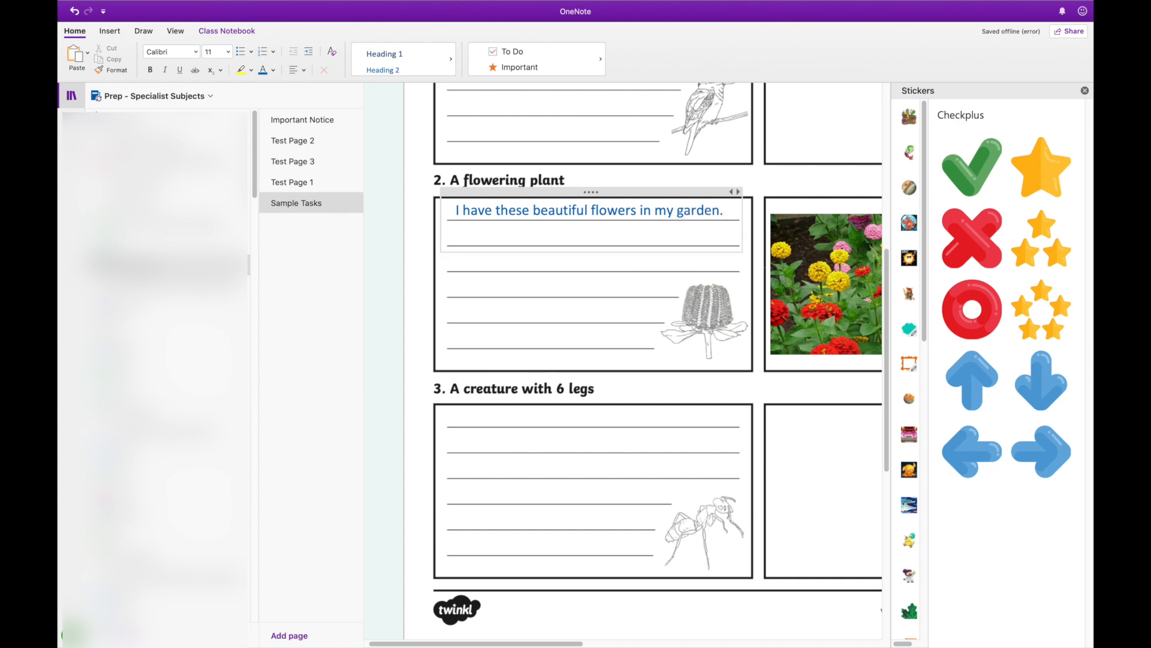
Add the sentence "They smell fantastic." and shift the text container down slightly towards the worksheet's ruled lines
{"action": "type", "text": "They smell fantastic."}
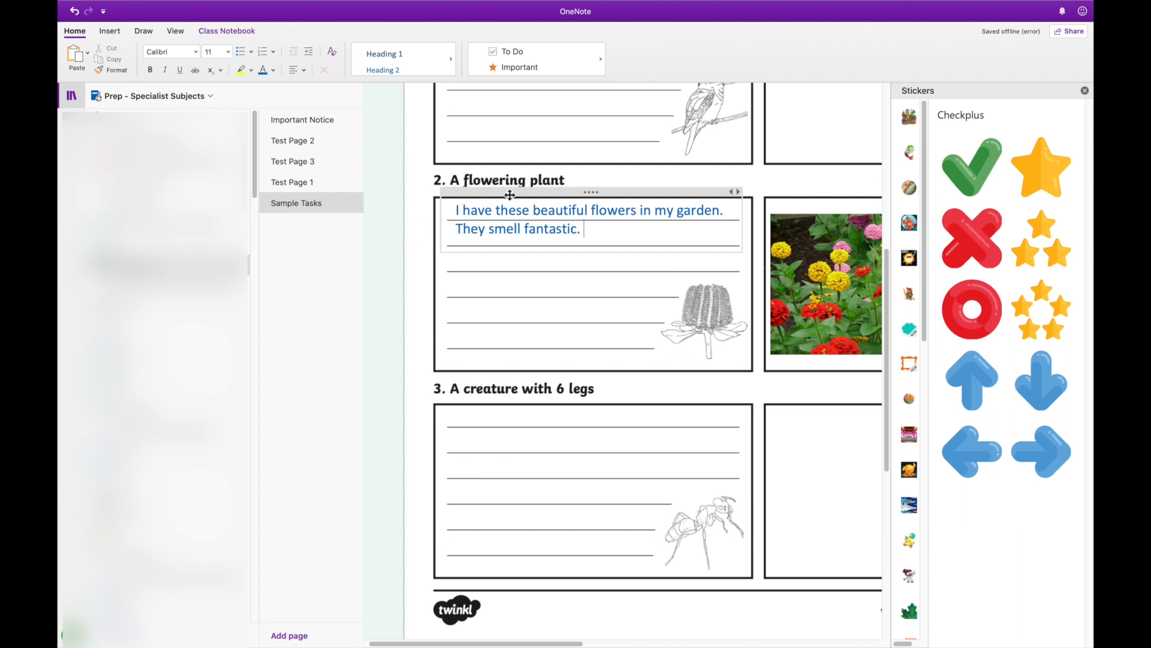
{"action": "left_click_drag", "start_coordinate": [509, 199], "coordinate": [509, 198]}
{"action": "left_click", "coordinate": [475, 268]}
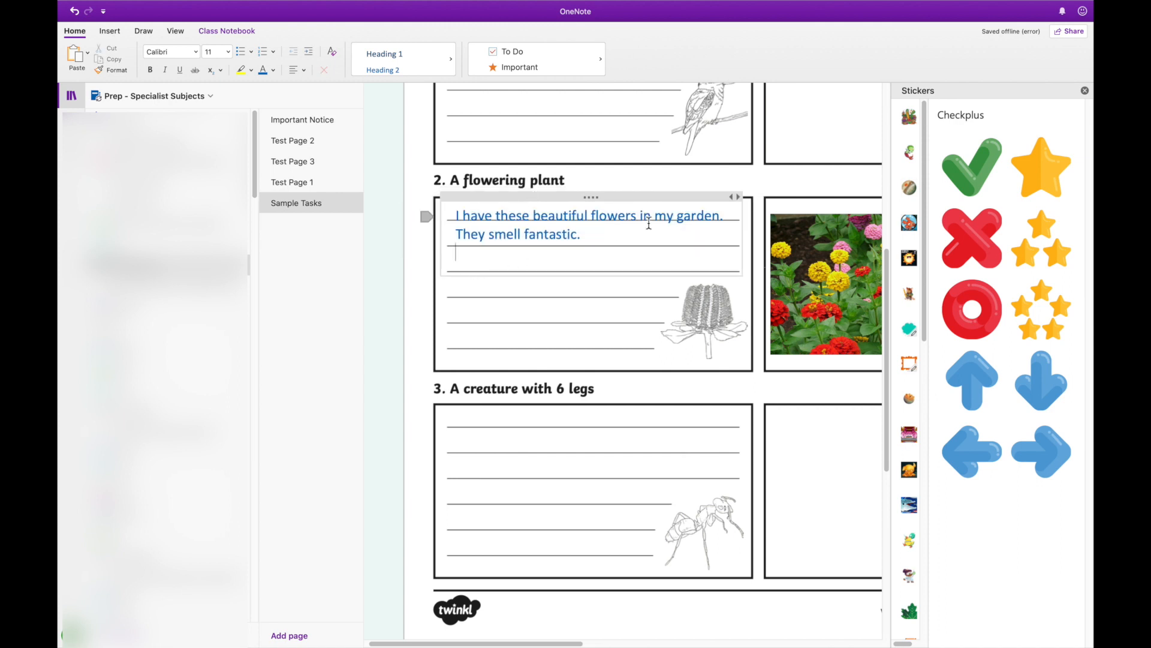
Close the Stickers pane and zoom out to show all three sections of the worksheet
{"action": "key", "text": "super+minus"}
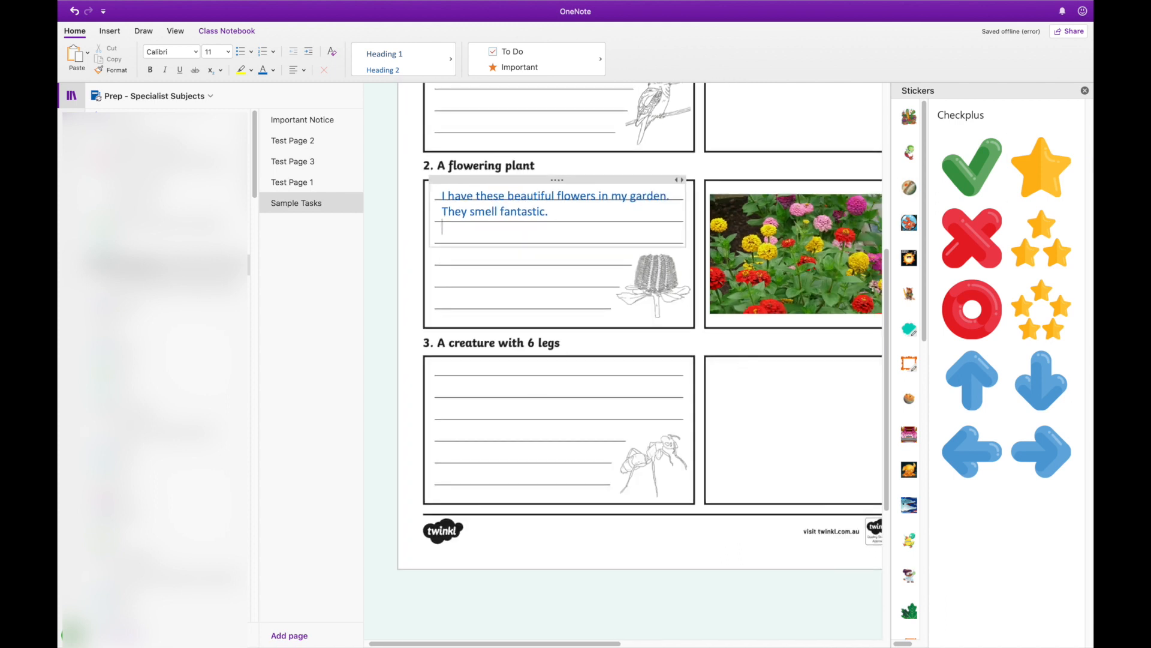
{"action": "left_click", "coordinate": [1085, 91]}
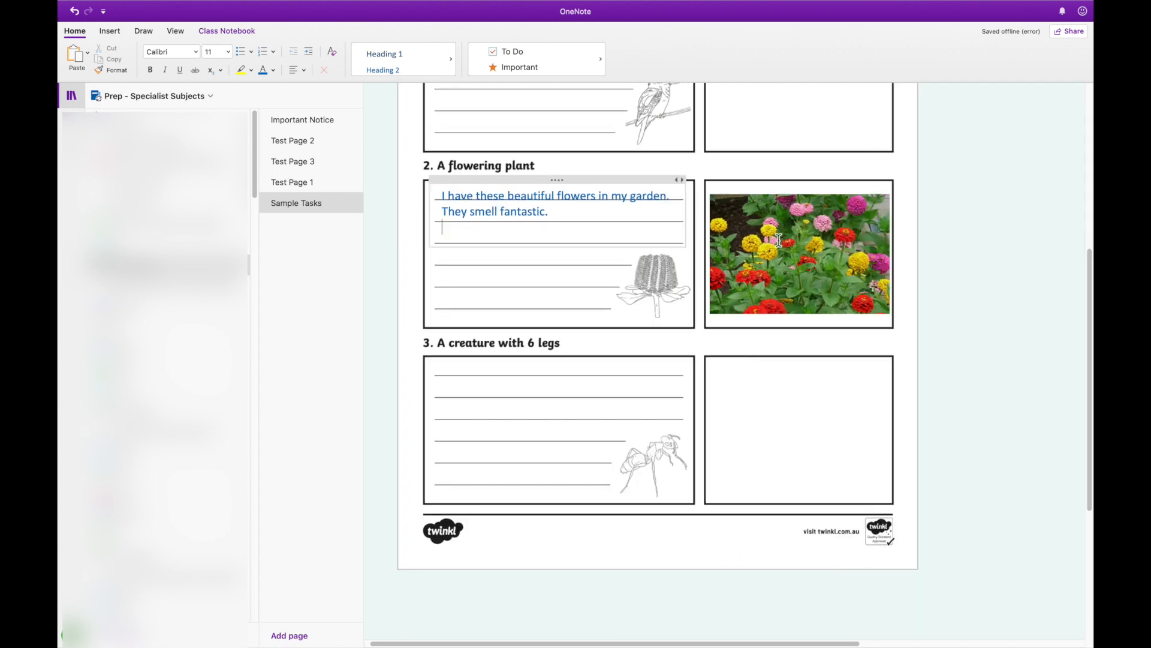
{"action": "key", "text": "super+minus"}
{"action": "scroll", "coordinate": [779, 240], "scroll_direction": "up", "scroll_amount": 5}
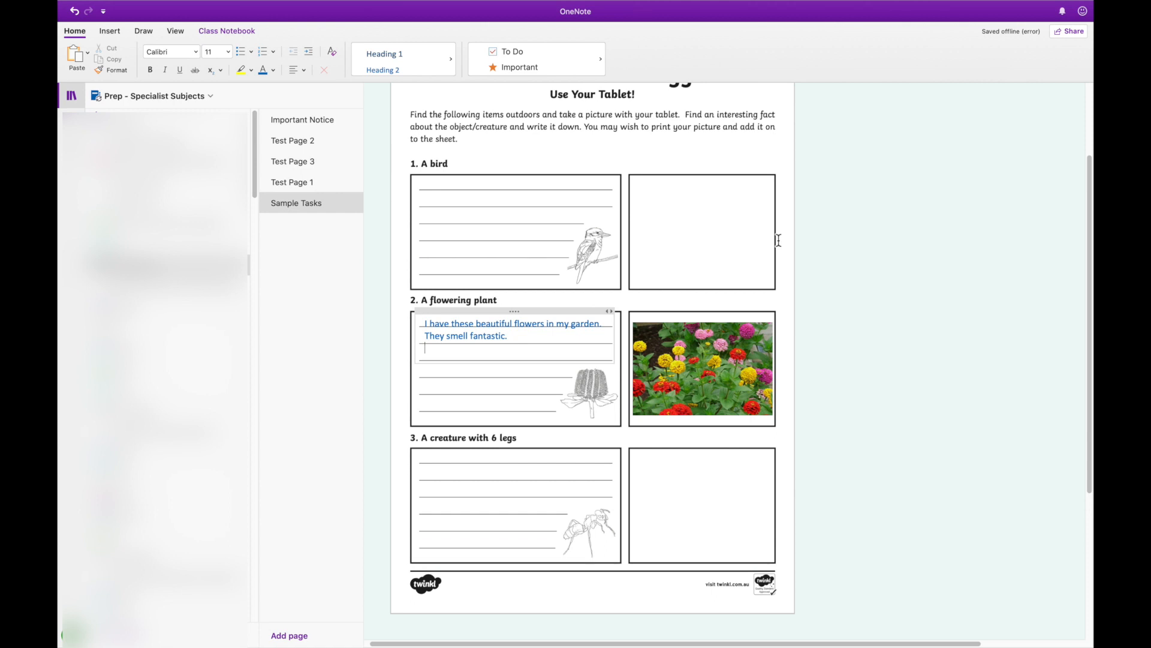
{"action": "scroll", "coordinate": [779, 240], "scroll_direction": "up", "scroll_amount": 3}
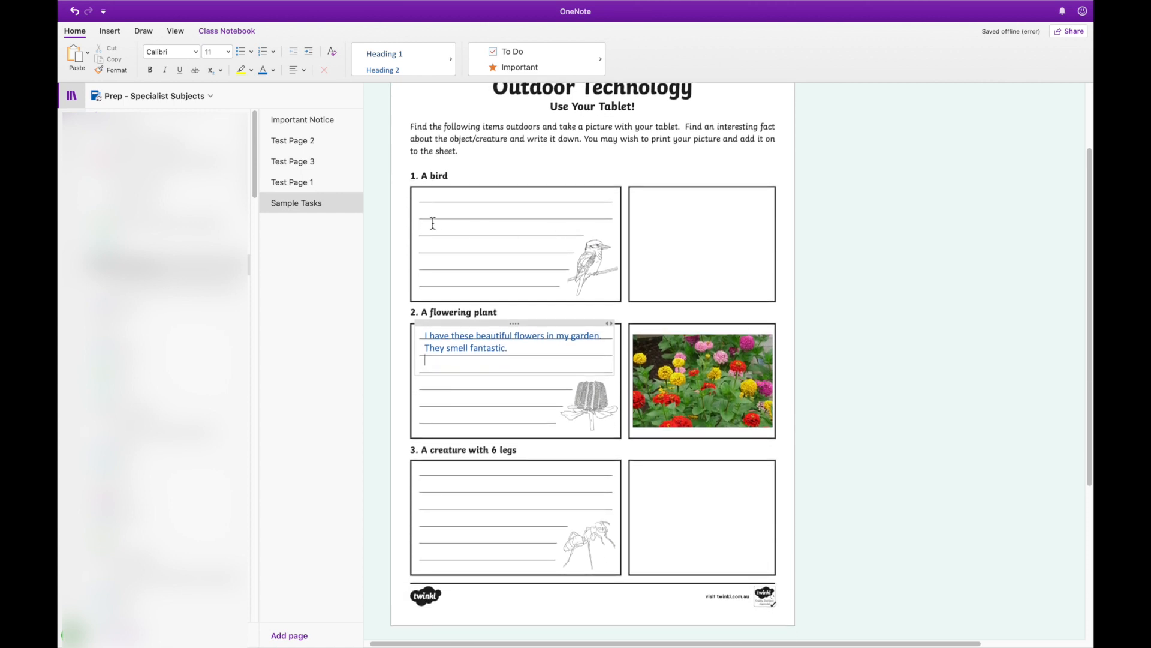